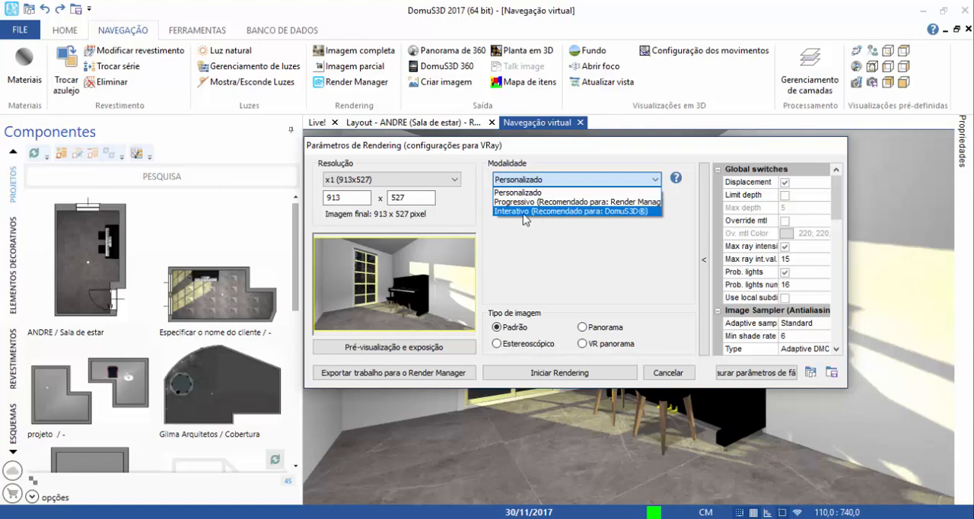
Set the V-Ray rendering mode to Interativo, collapse the advanced parameters and start rendering the room view at 913 x 527.
click(523, 213)
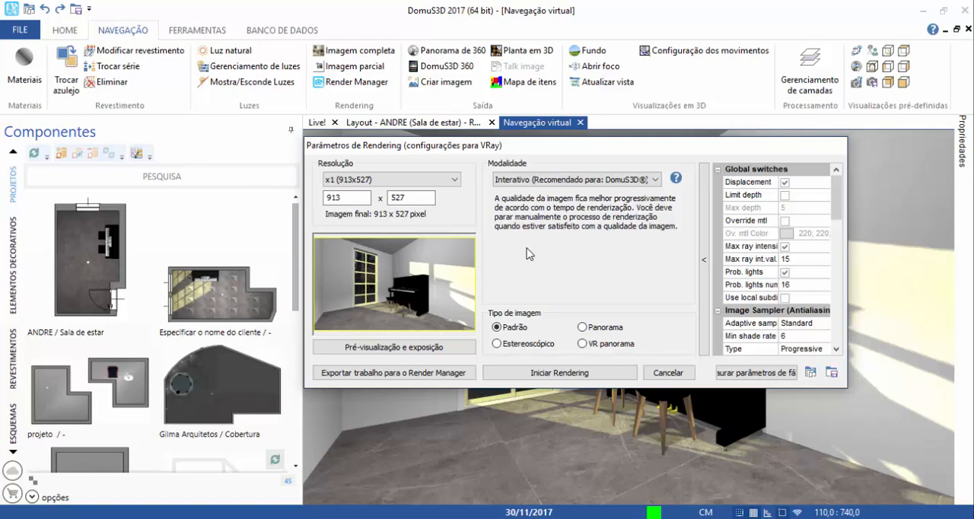
click(734, 374)
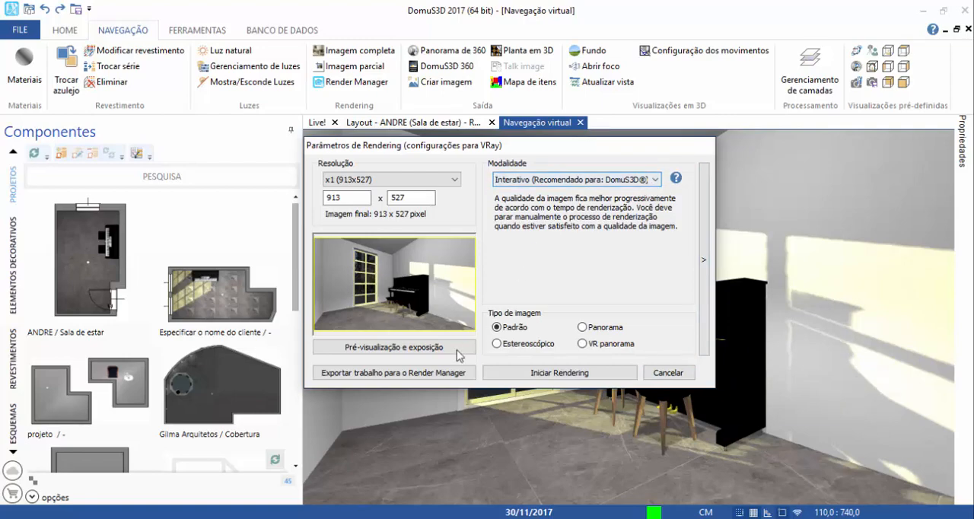
click(535, 374)
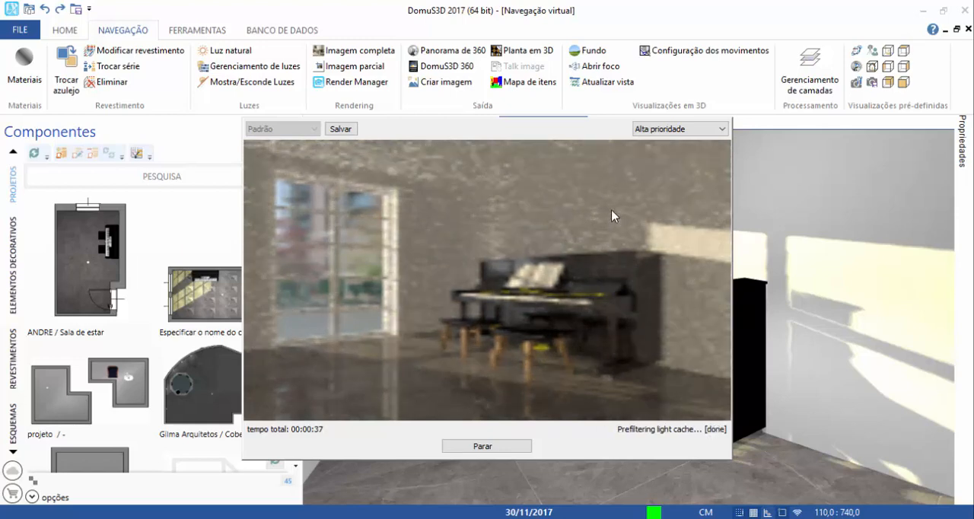
key(Escape)
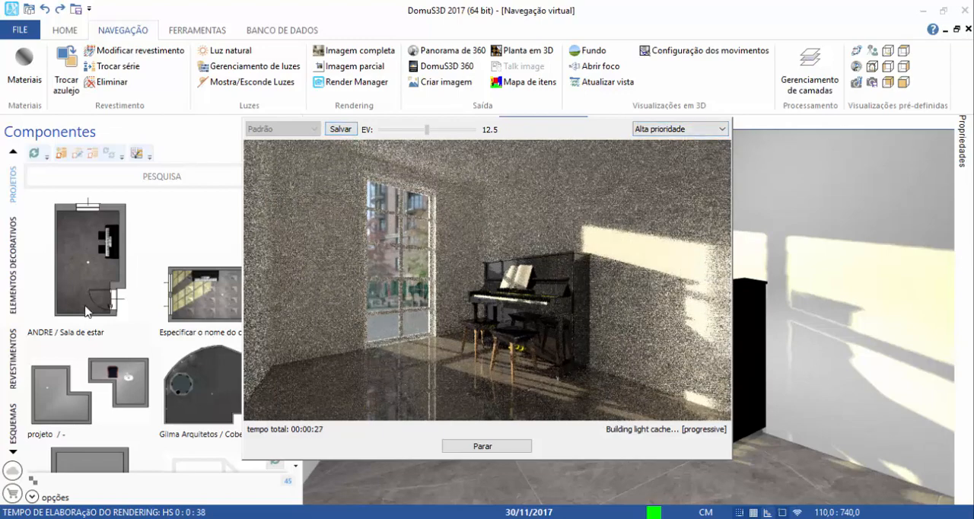
Set the exposure (EV) of the running render to 12.4, leaving its priority at Alta prioridade.
click(675, 131)
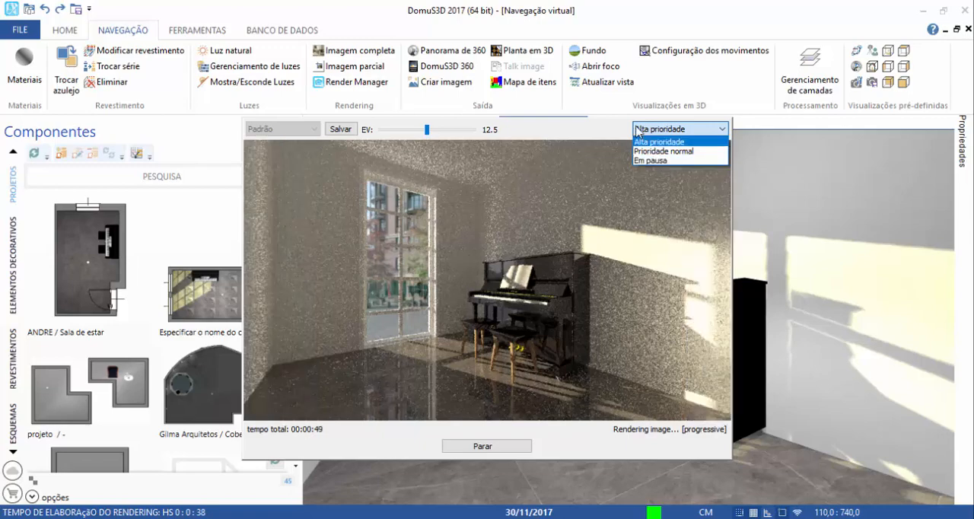
click(431, 150)
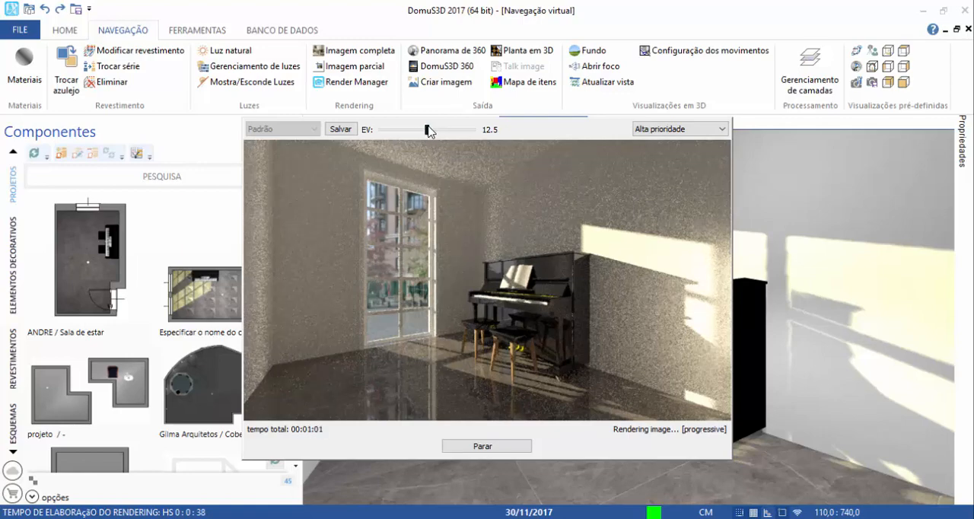
scroll(430, 129, down, 3)
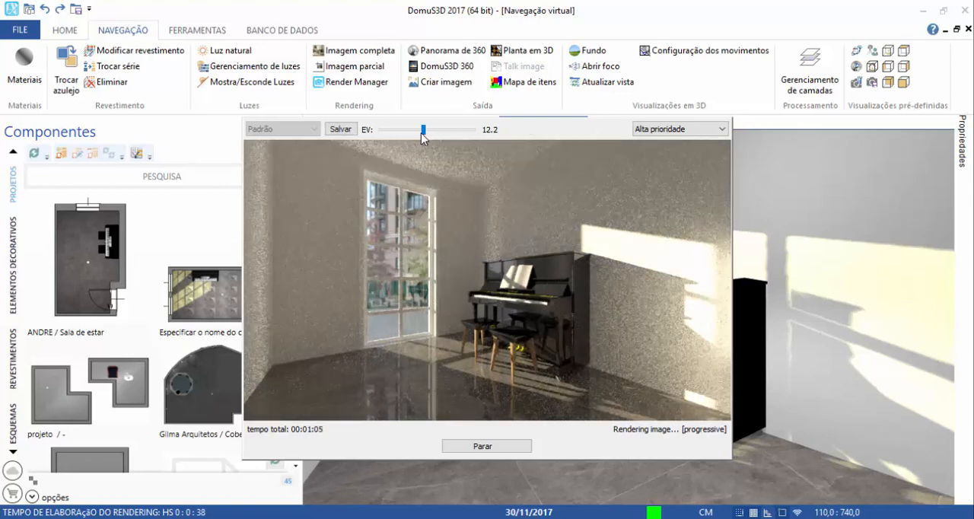
scroll(421, 136, down, 5)
click(421, 131)
drag(425, 131, 427, 135)
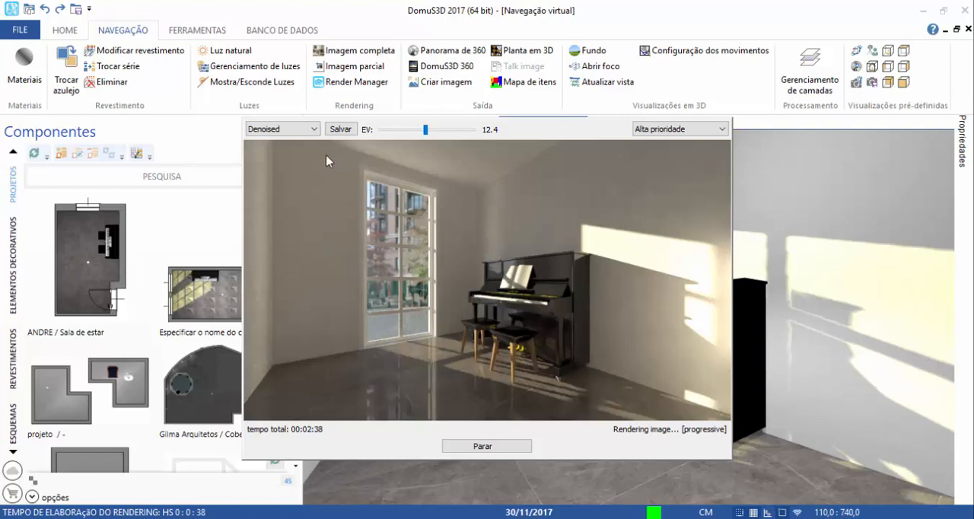
Compare the Padrão and Denoised versions of the running render, finishing on Padrão.
click(261, 129)
click(263, 143)
click(282, 130)
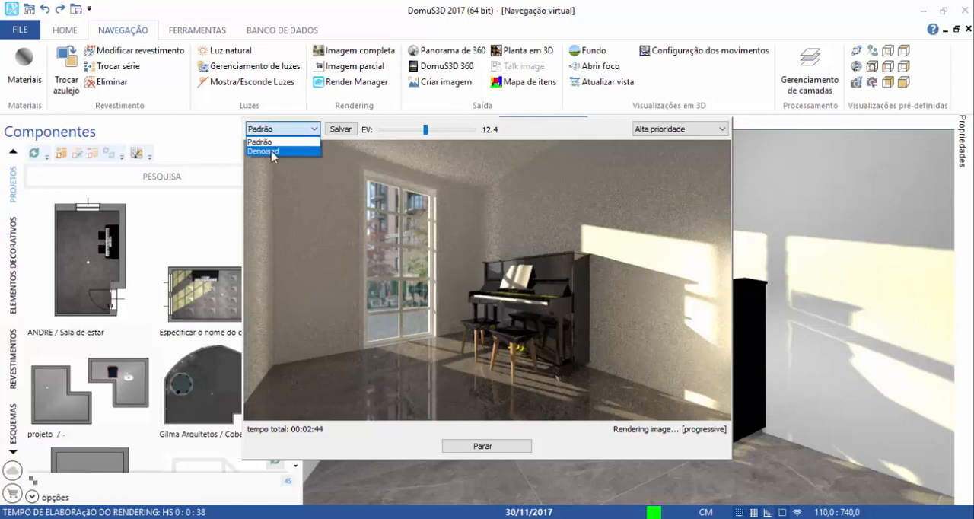
click(262, 151)
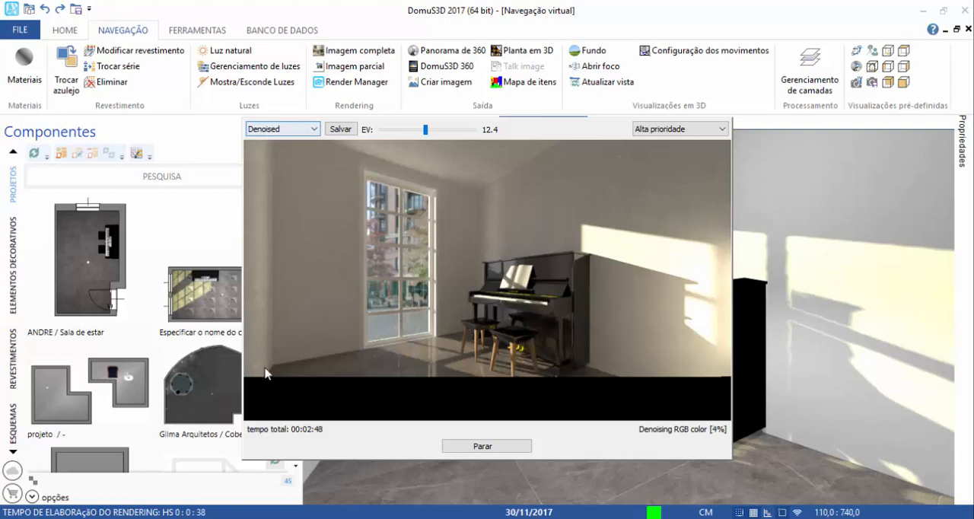
click(286, 131)
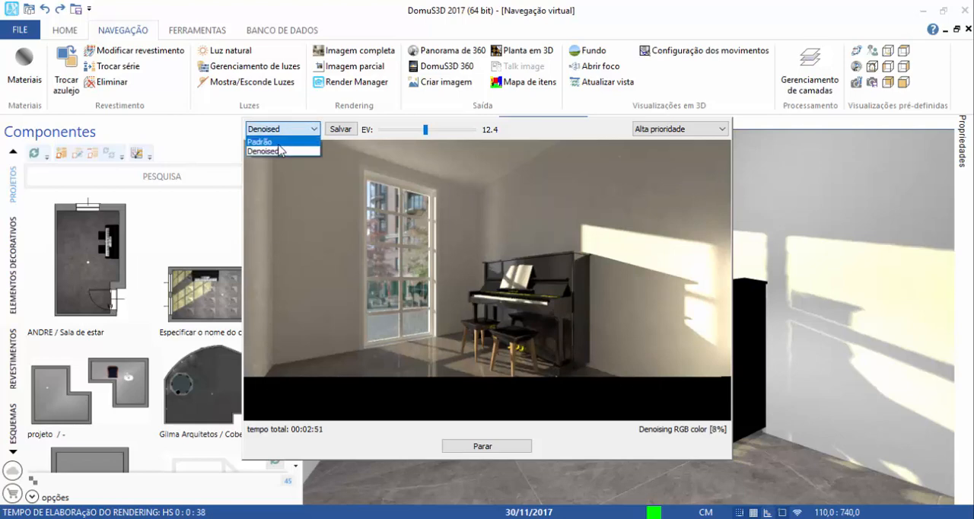
click(266, 141)
click(282, 129)
click(272, 151)
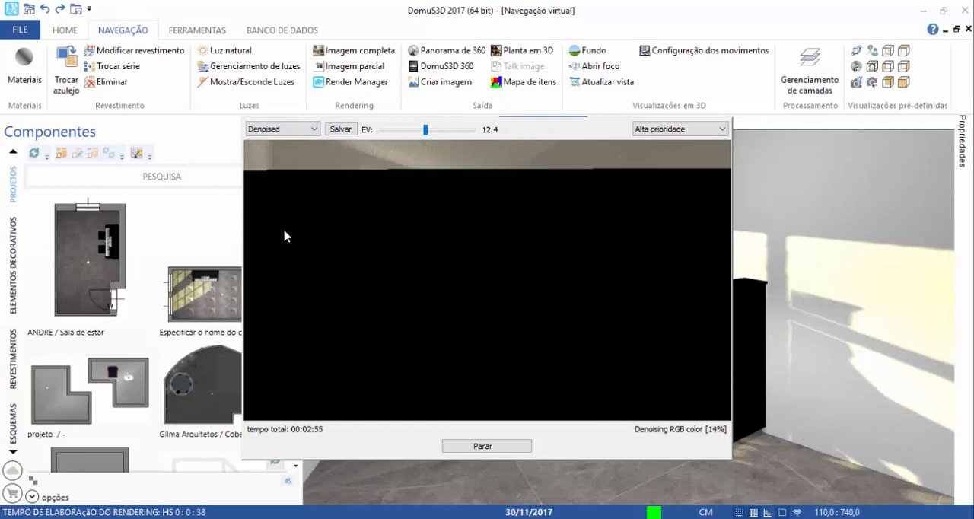
click(283, 129)
click(266, 141)
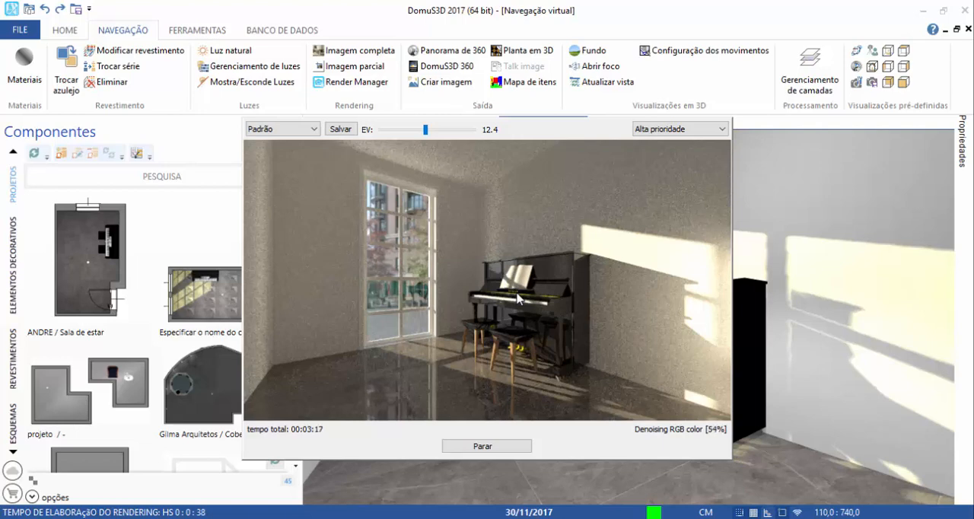
Display the Denoised version of the render, check it against Padrão once more and finish on Denoised.
click(268, 130)
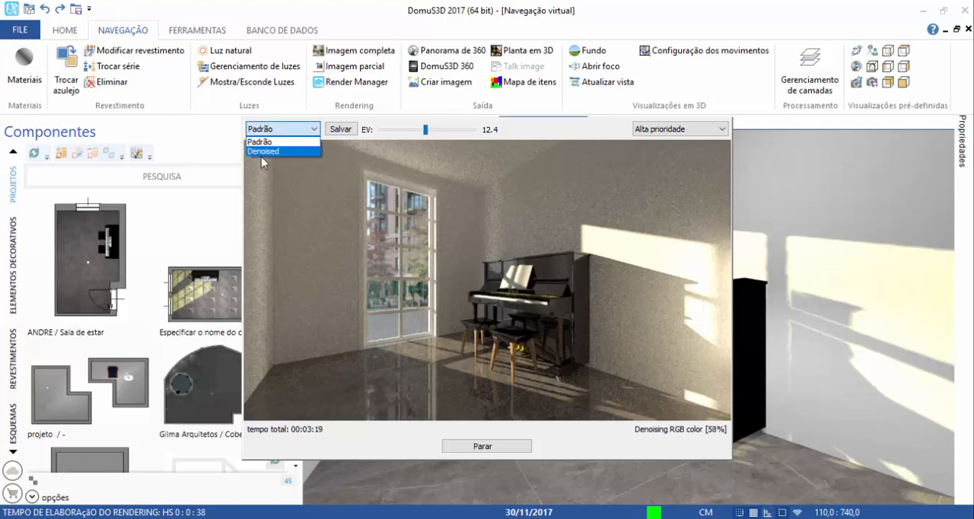
click(263, 152)
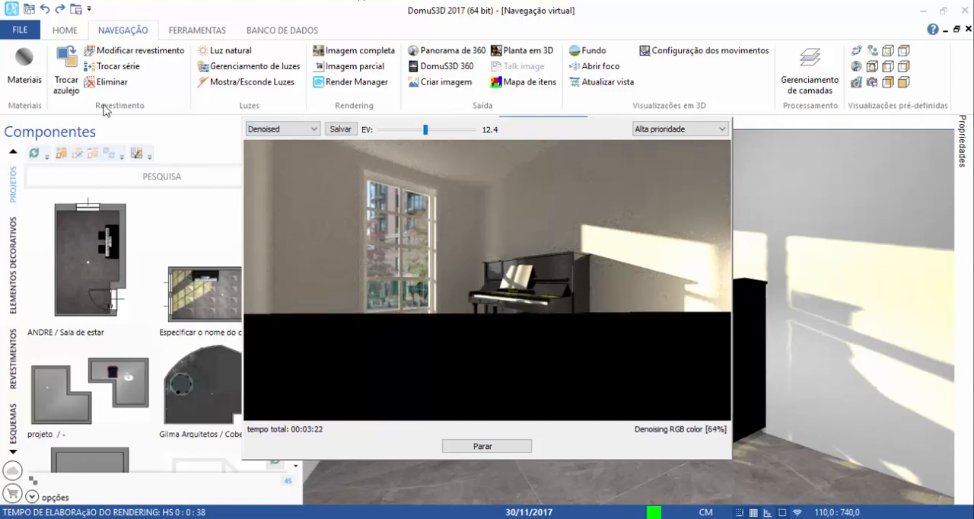
click(294, 131)
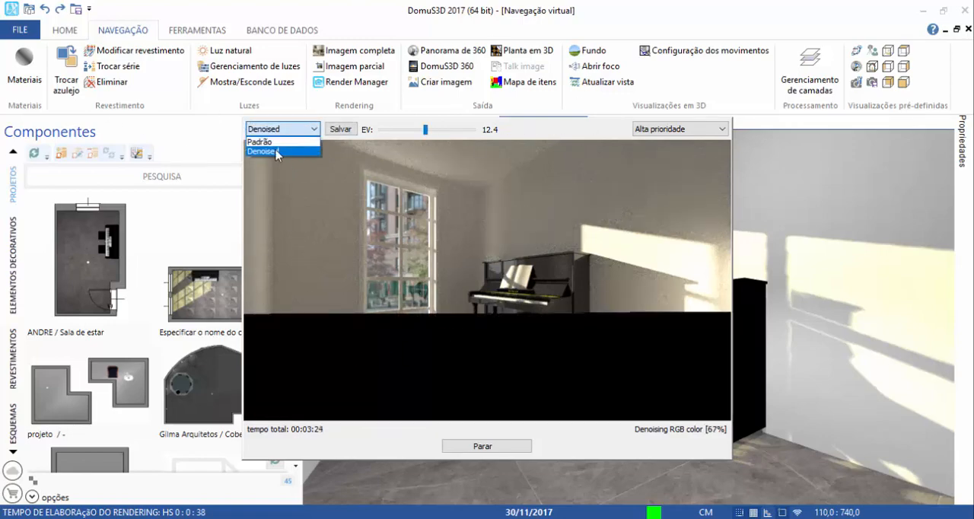
click(260, 142)
click(273, 131)
click(263, 151)
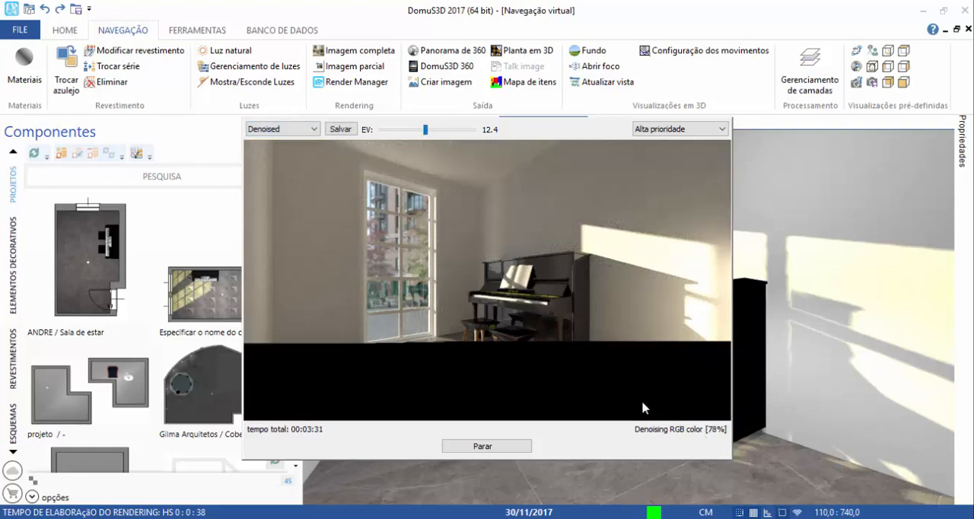
click(292, 131)
click(262, 151)
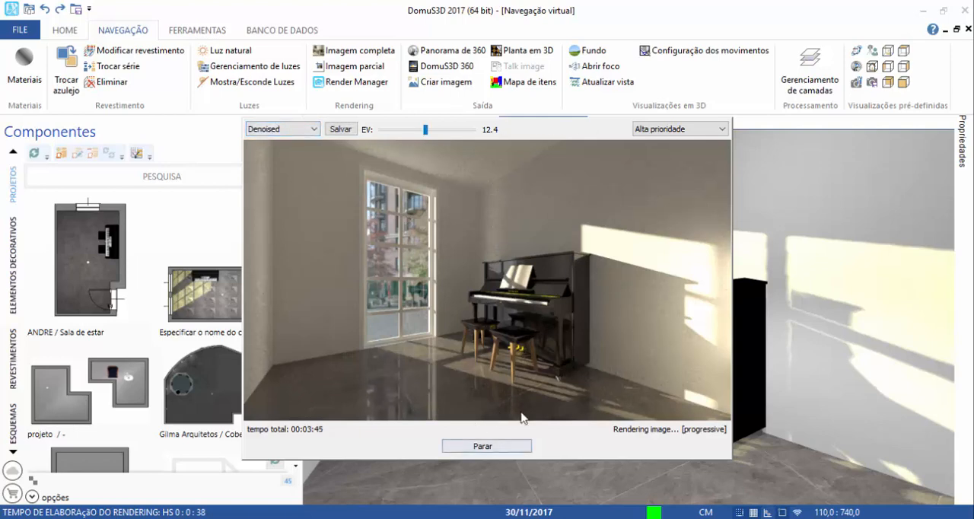
Stop the rendering while keeping its current results, and move the image classification dialog clear of the rendered picture.
click(485, 449)
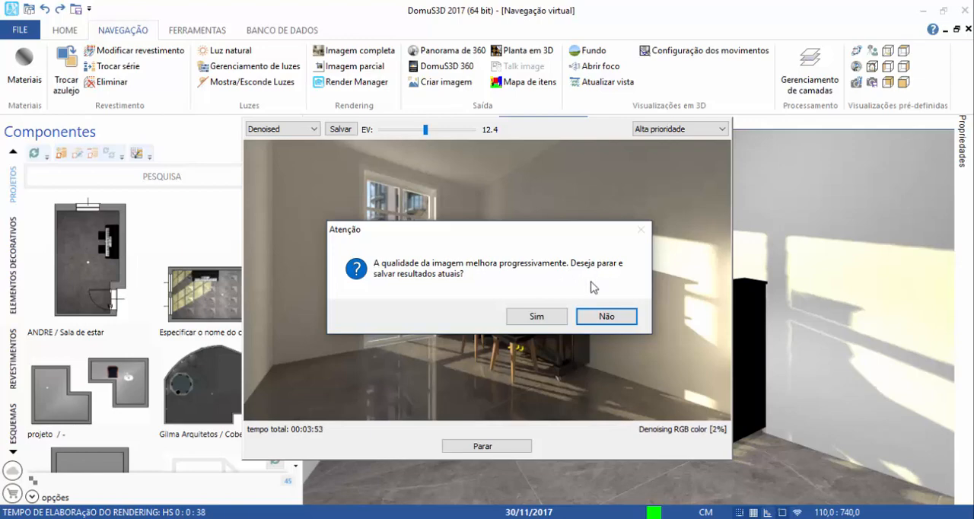
click(527, 320)
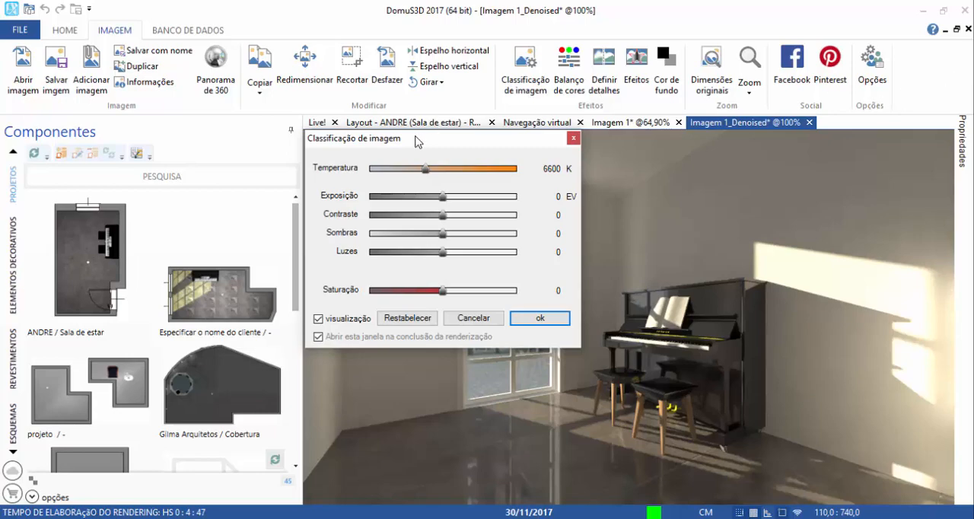
drag(418, 142, 207, 134)
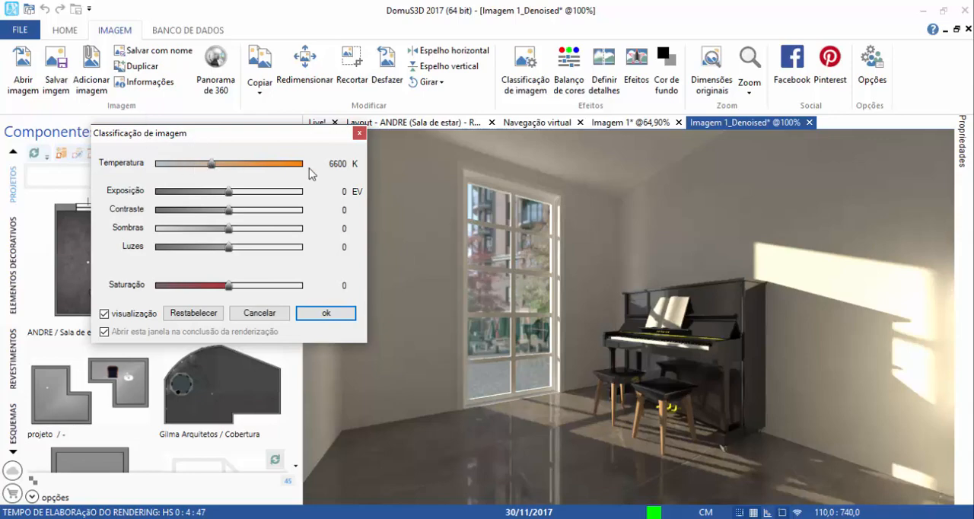
drag(232, 136, 604, 206)
drag(528, 204, 162, 152)
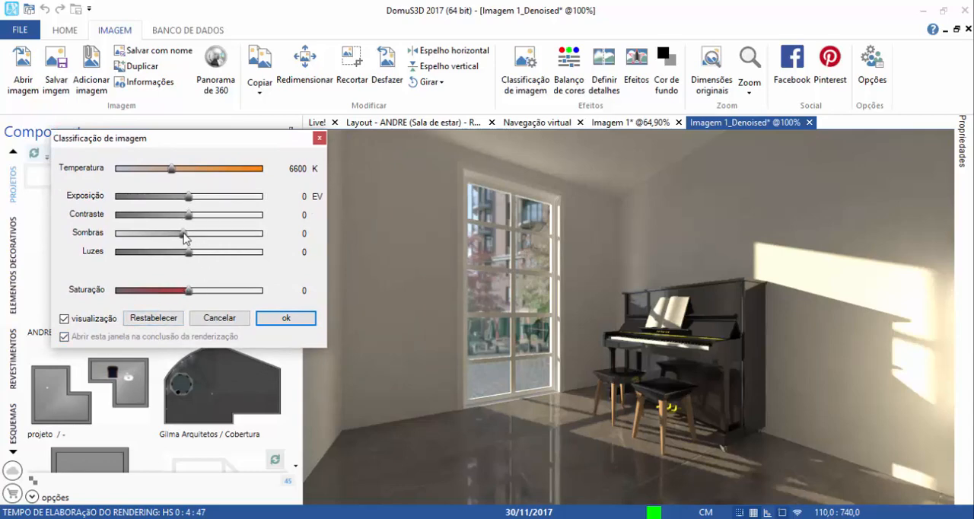
Try a Luzes value of 54 on the denoised image, restore the default adjustments and accept the image classification.
click(191, 235)
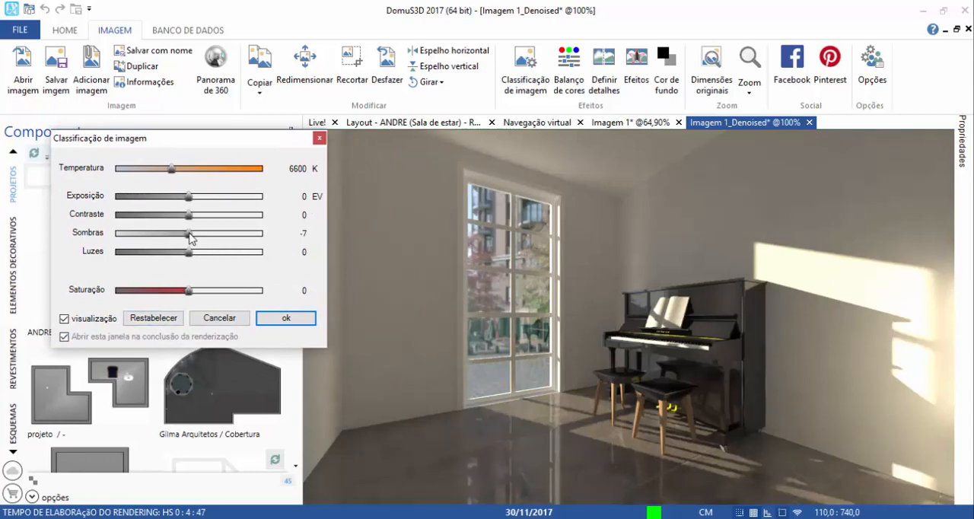
click(186, 252)
drag(185, 252, 230, 253)
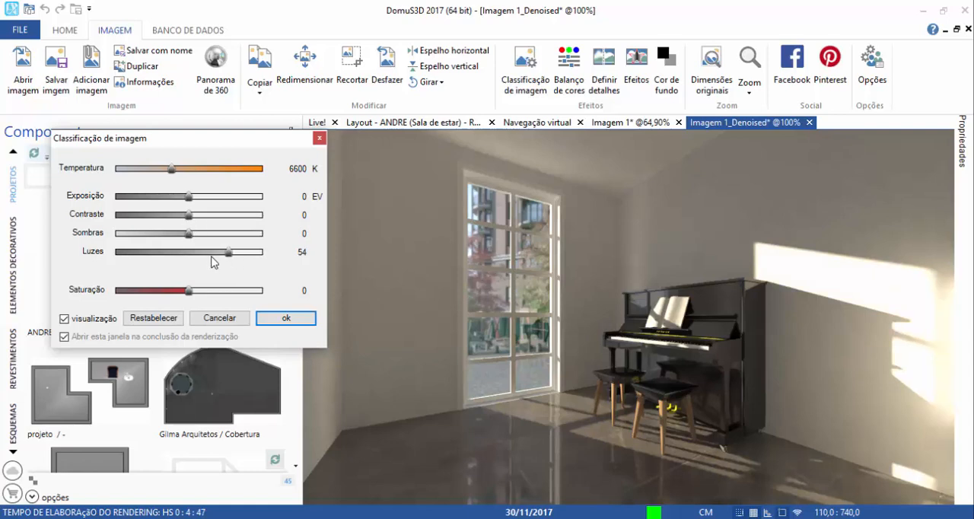
click(152, 318)
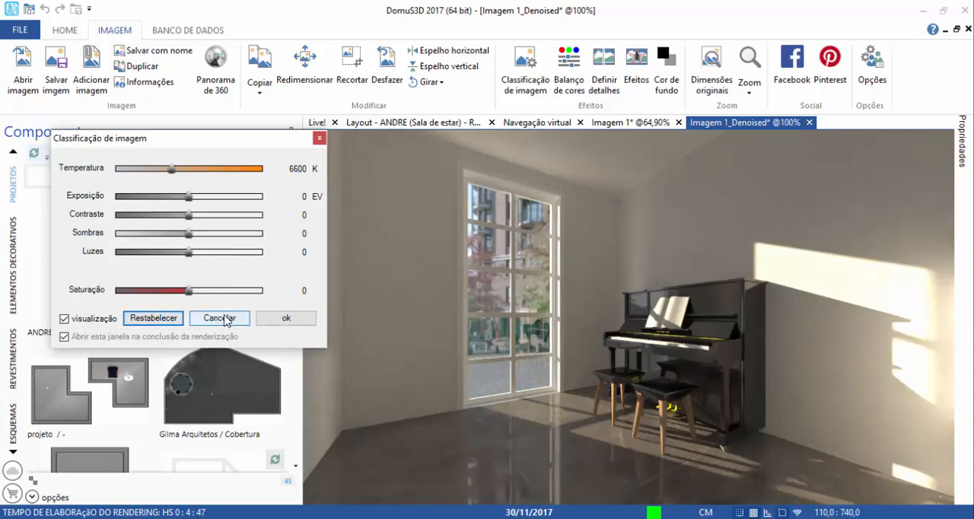
click(283, 318)
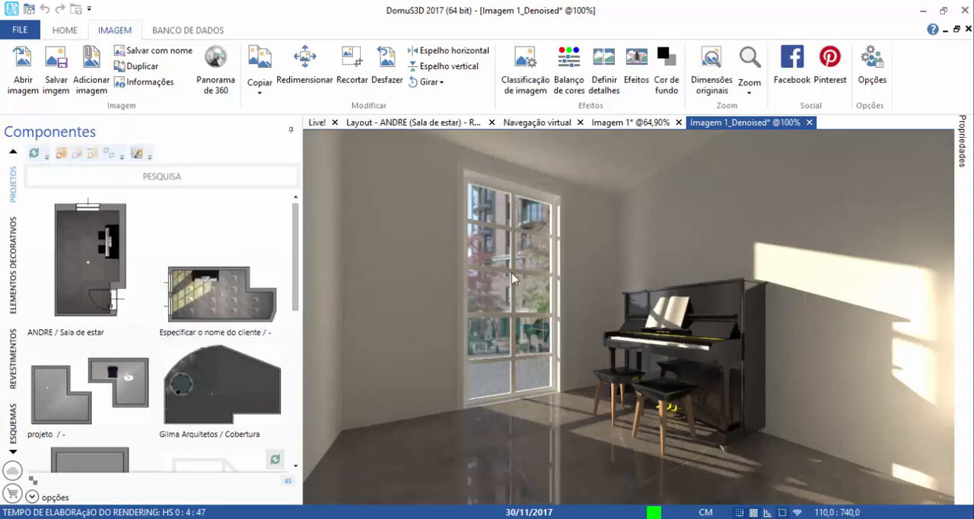
Compare the noisy Imagem 1 with Imagem 1_Denoised, finishing on the denoised image.
click(646, 123)
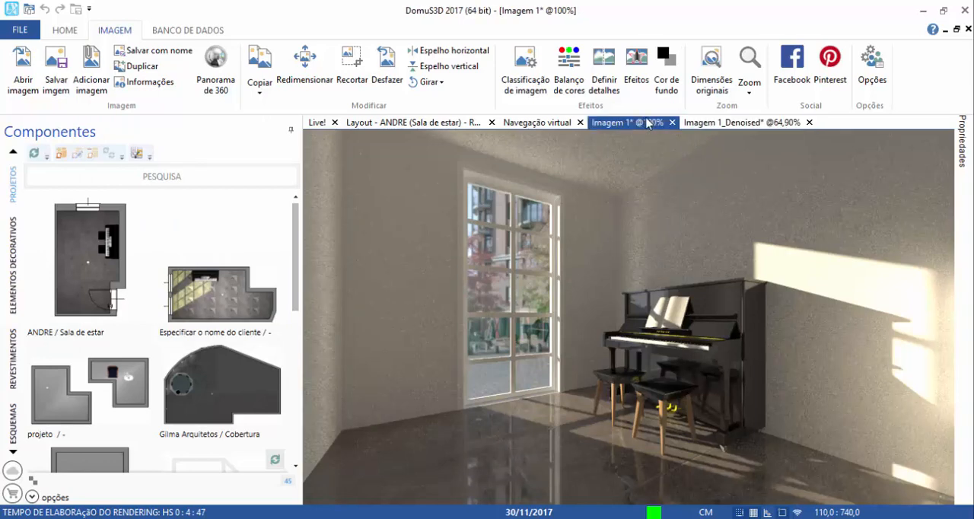
click(735, 128)
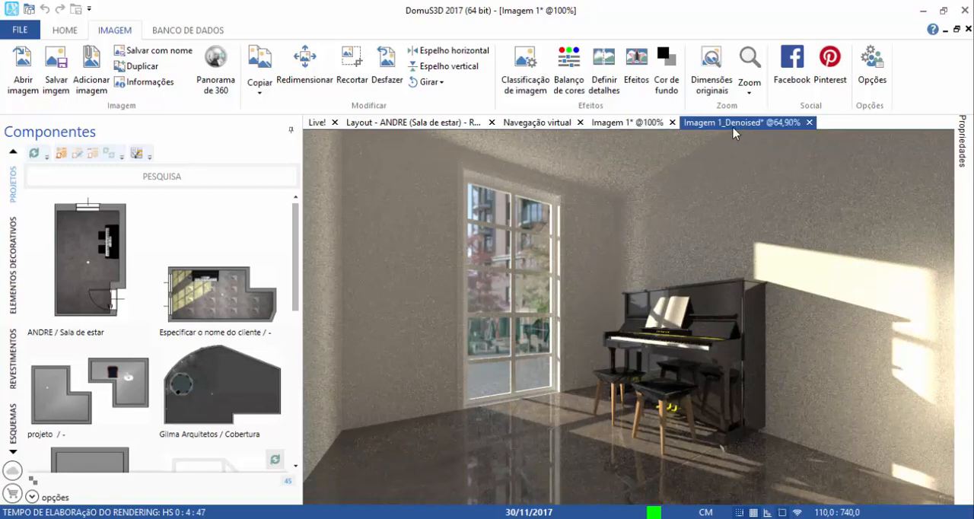
click(633, 123)
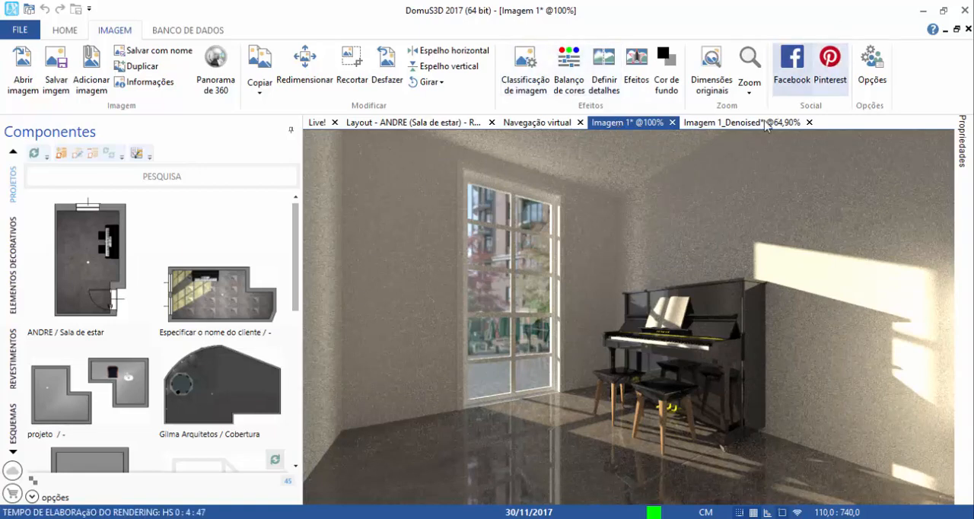
click(738, 122)
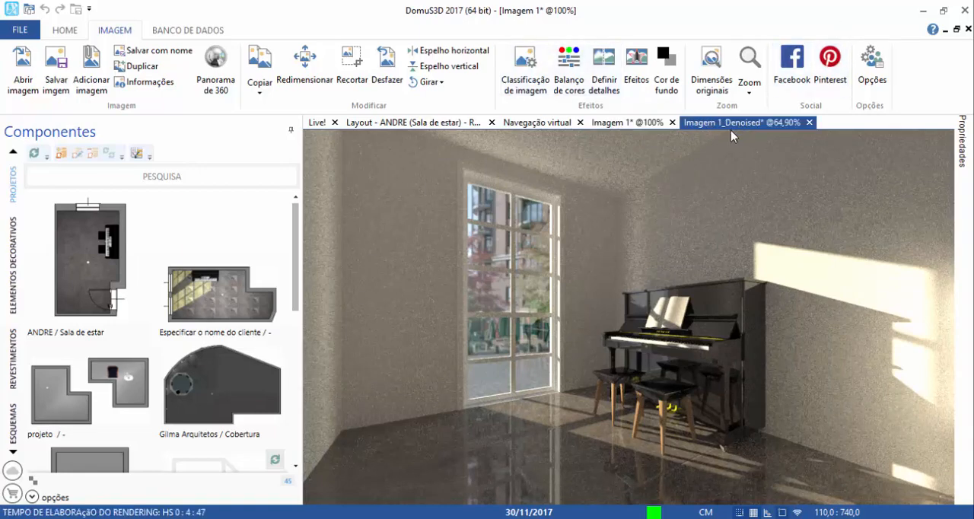
Close the noisy Imagem 1 without saving its changes.
click(678, 123)
click(446, 326)
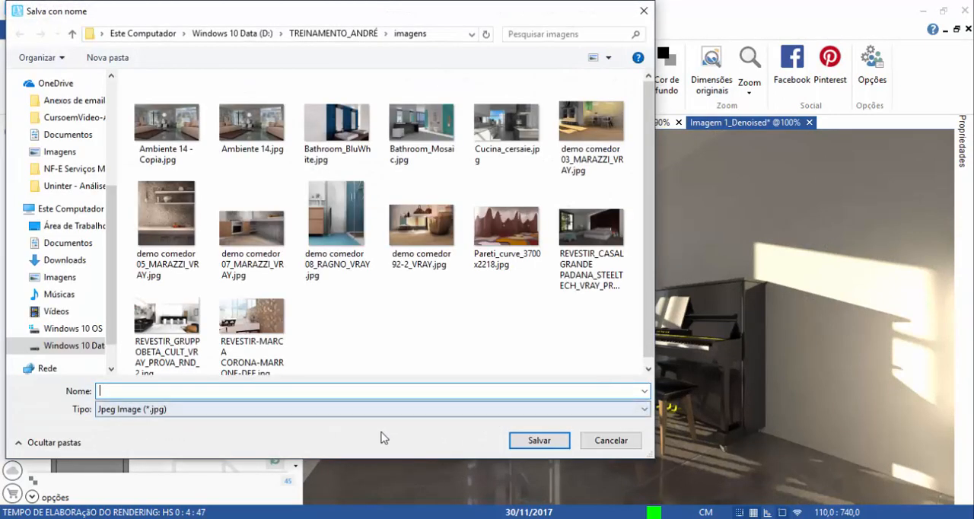
click(609, 441)
click(678, 122)
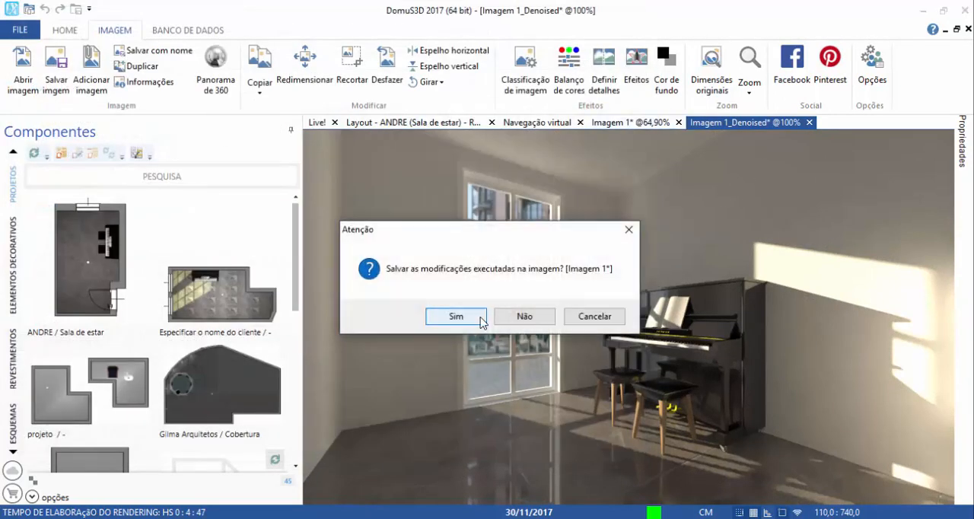
click(521, 322)
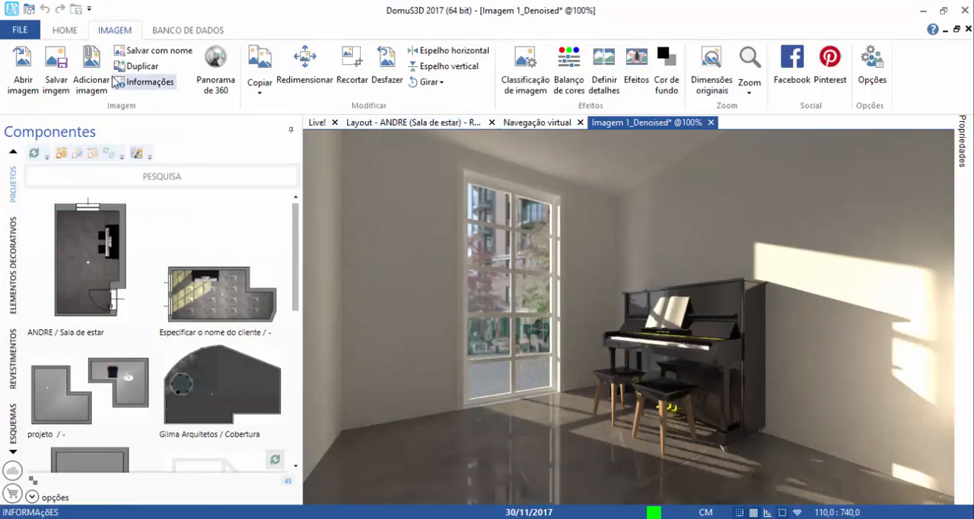
Save the denoised image as a JPEG named interativo in the Área de Trabalho folder.
click(57, 69)
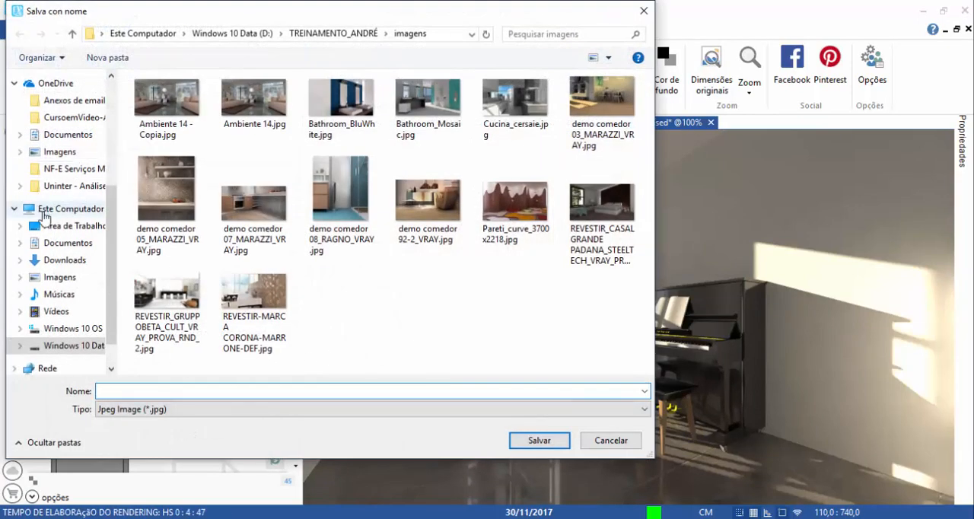
click(74, 225)
text(interativo)
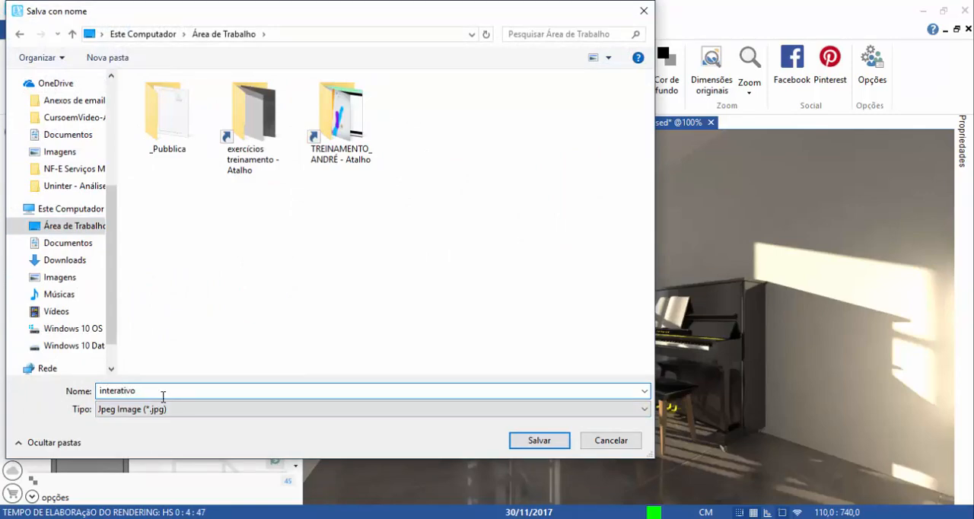
click(564, 442)
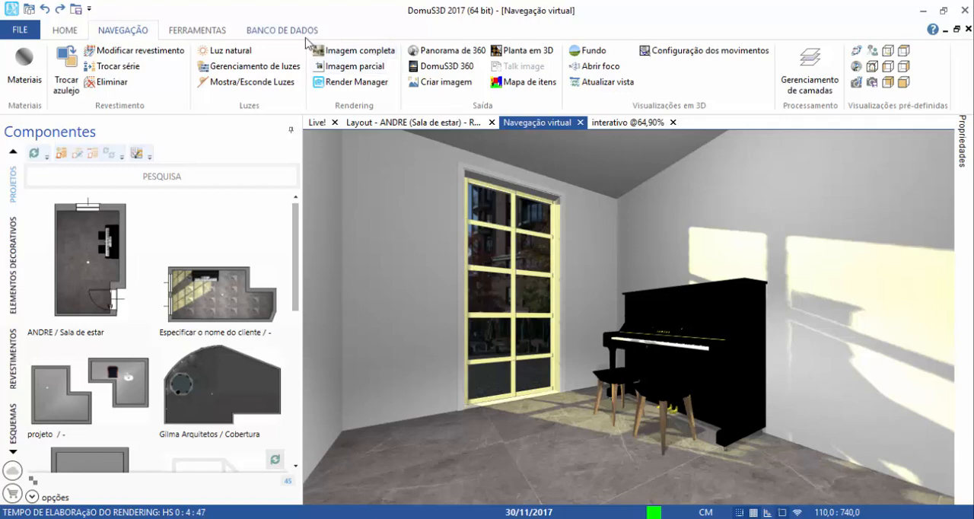
Open the full-image rendering parameters and set the modality to Progressivo with Médio quality.
click(325, 53)
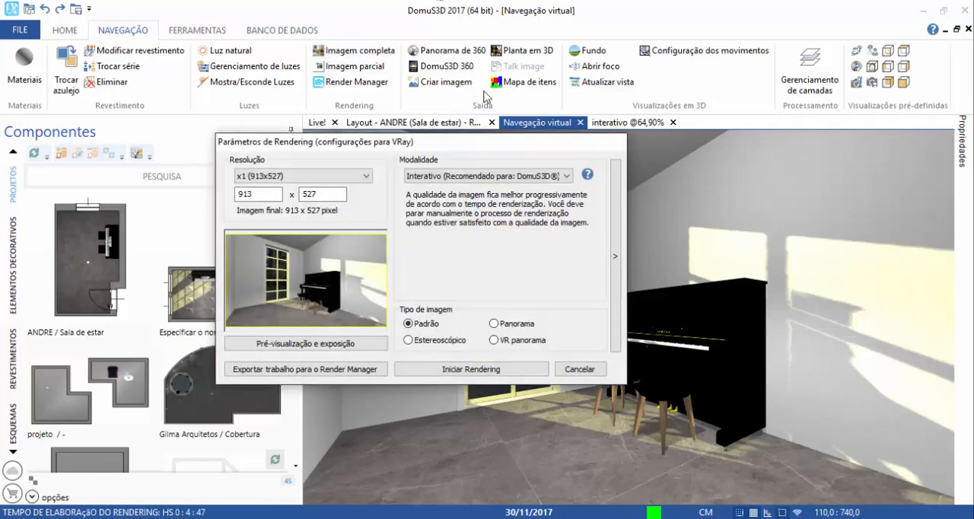
click(466, 180)
click(423, 198)
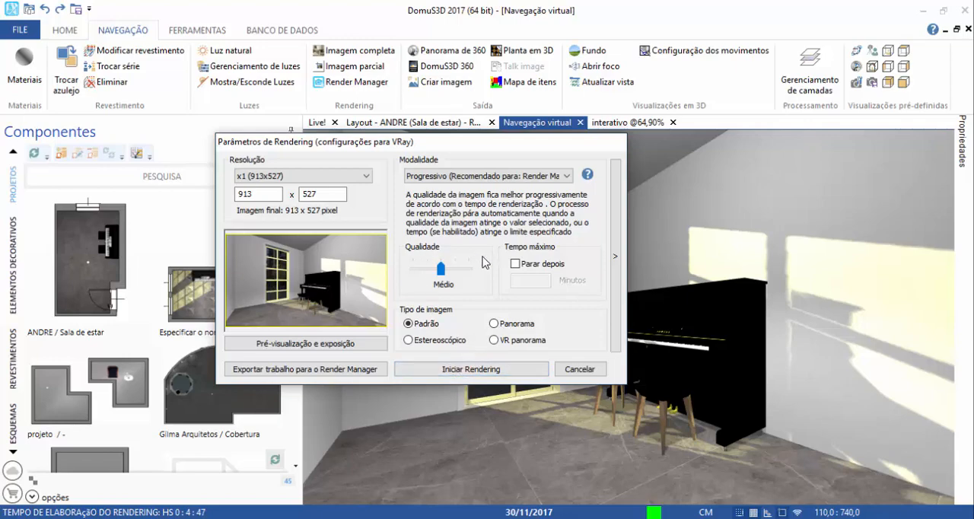
drag(440, 272, 439, 272)
Try a maximum rendering time of 20 and 30 minutes, and turn the time limit off again.
click(515, 263)
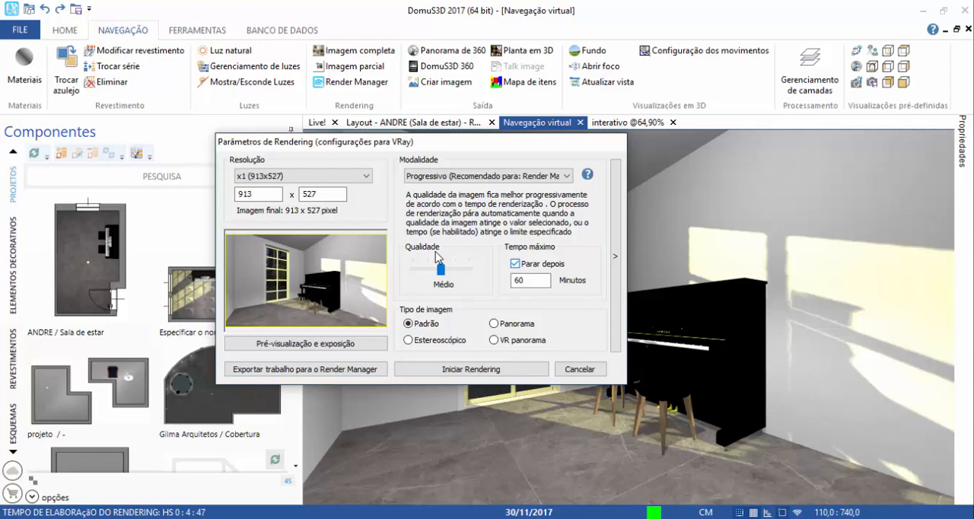
double_click(541, 280)
text(3)
key(BackSpace)
text(20)
key(BackSpace)
key(BackSpace)
text(30)
click(515, 264)
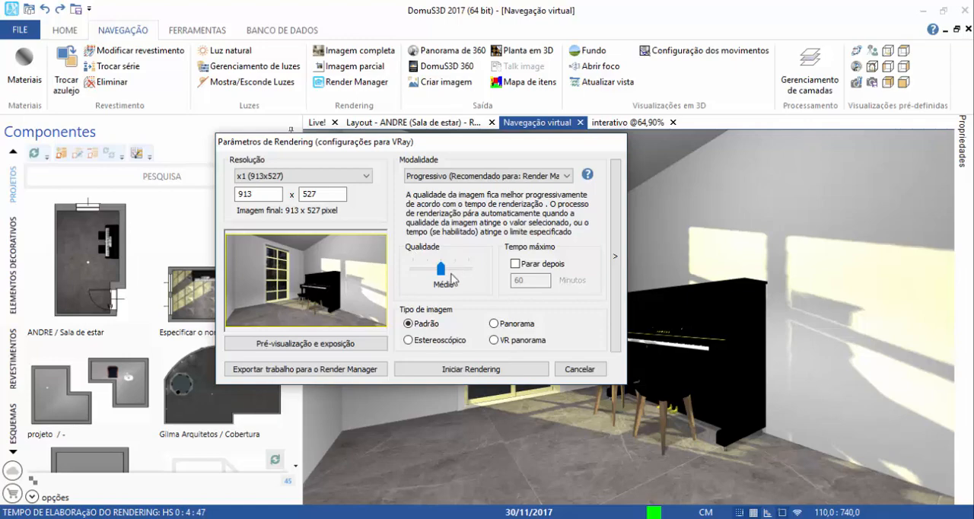
Try the Máximo and Alta quality levels and return the quality to Médio.
drag(442, 268, 487, 275)
mouse_move(468, 269)
mouse_down()
mouse_move(463, 278)
mouse_move(483, 272)
mouse_move(454, 268)
mouse_up()
drag(455, 270, 480, 275)
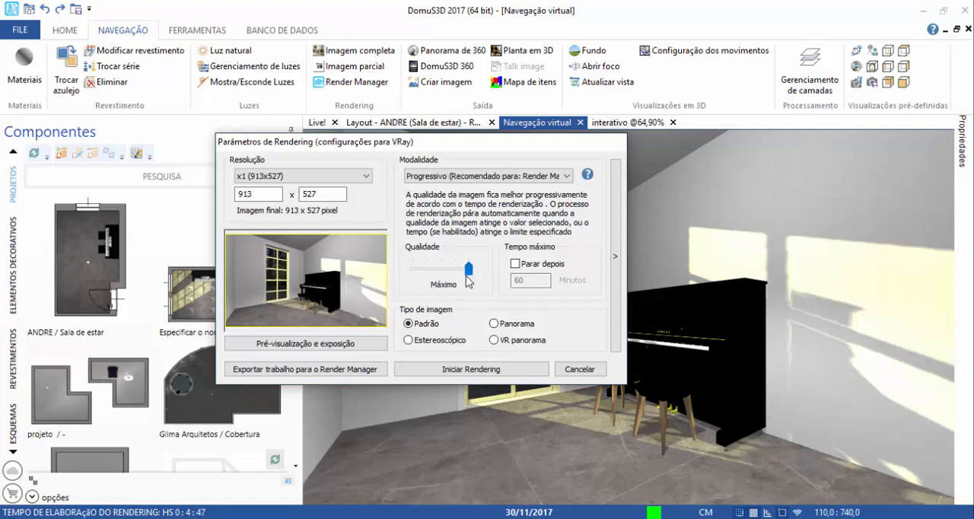
drag(467, 275, 441, 276)
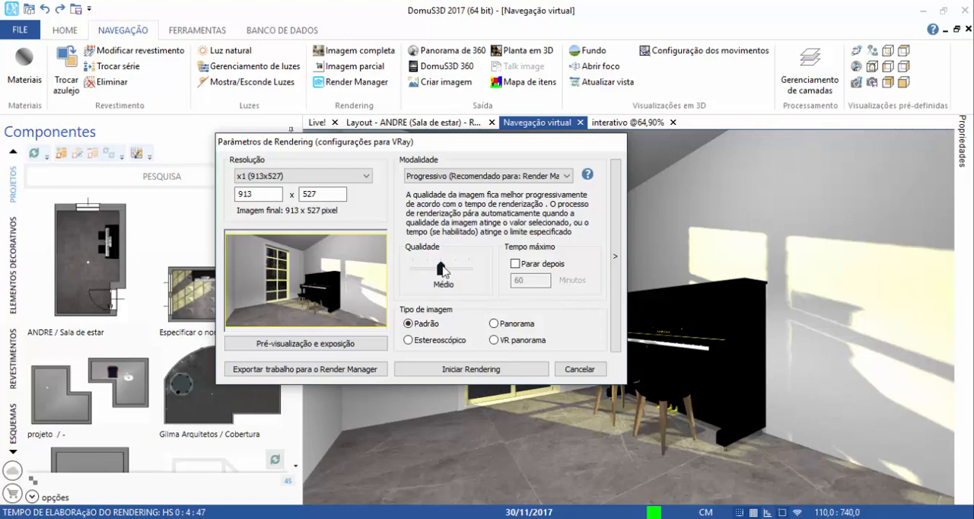
mouse_move(443, 271)
mouse_down()
mouse_move(457, 272)
mouse_move(441, 271)
mouse_up()
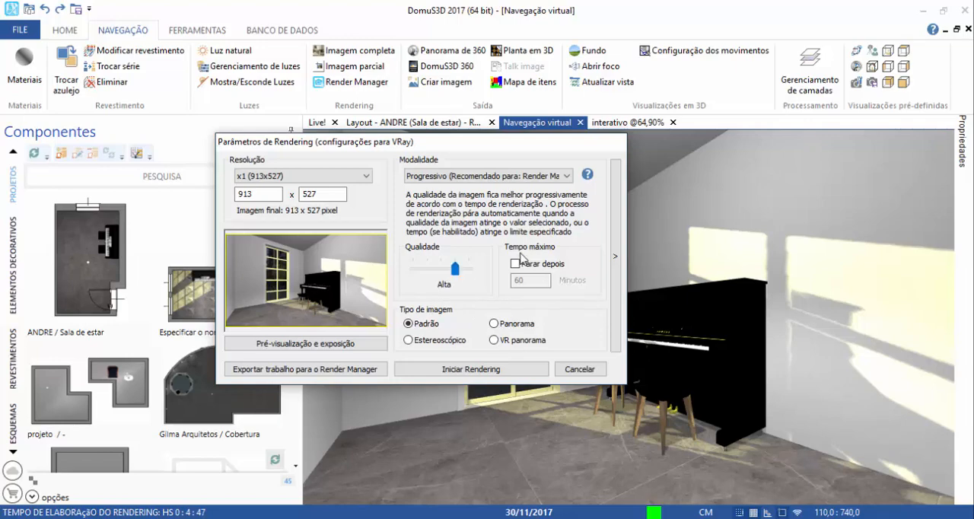
drag(454, 270, 441, 273)
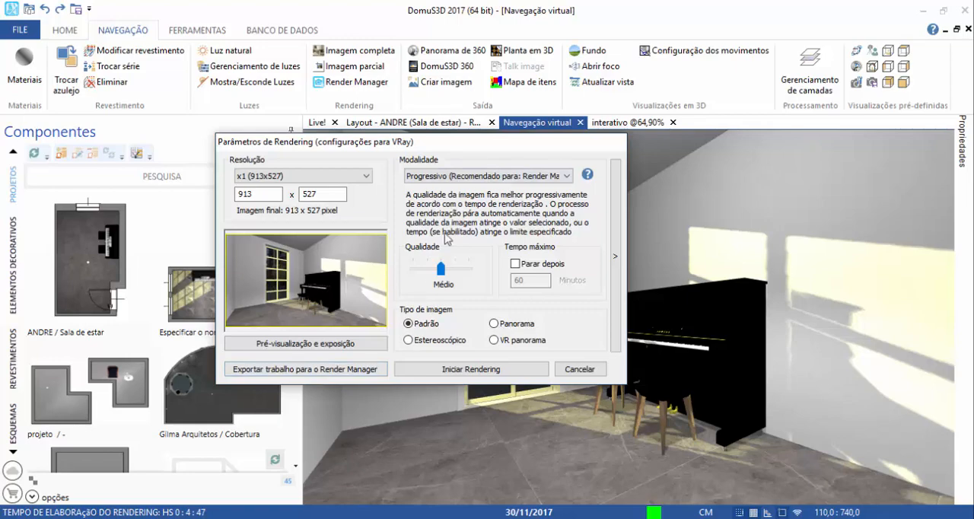
Start the progressive rendering and adjust the EV exposure slightly in the rendering preview.
click(470, 365)
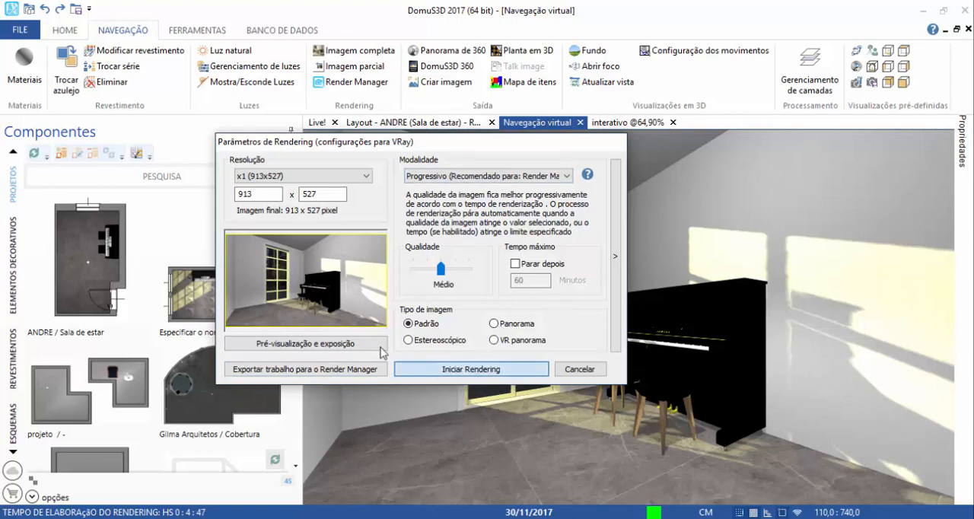
click(438, 370)
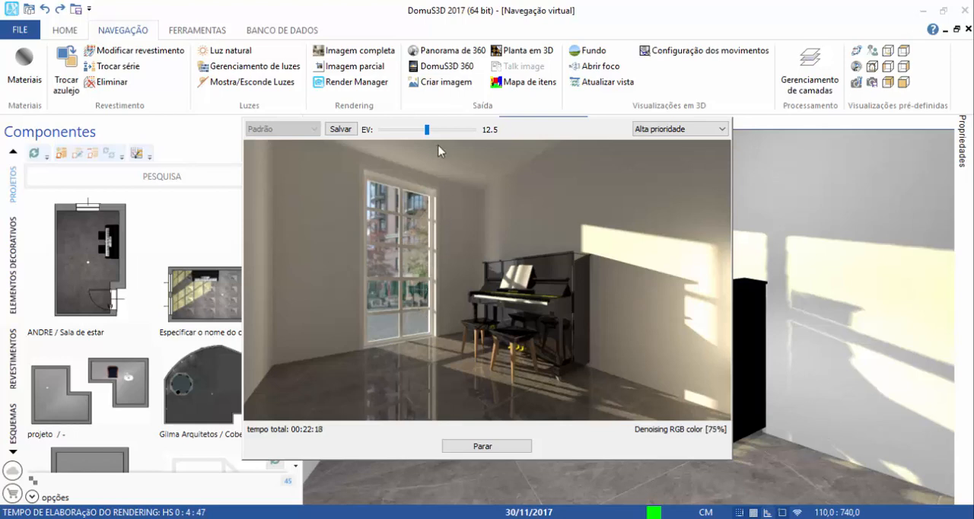
drag(428, 136, 424, 134)
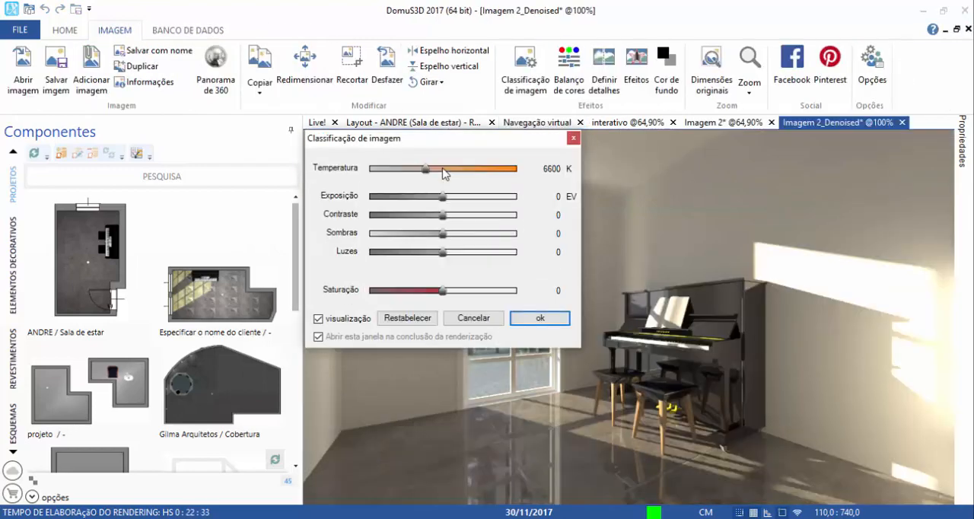
Accept the default image classification and save the denoised image as a JPEG named progressivo in the Área de Trabalho folder.
drag(405, 137, 188, 133)
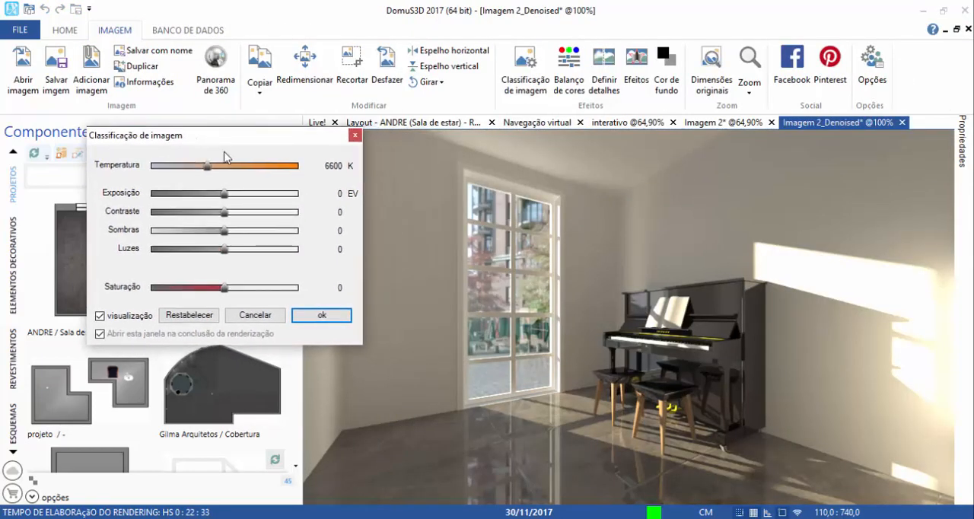
click(322, 315)
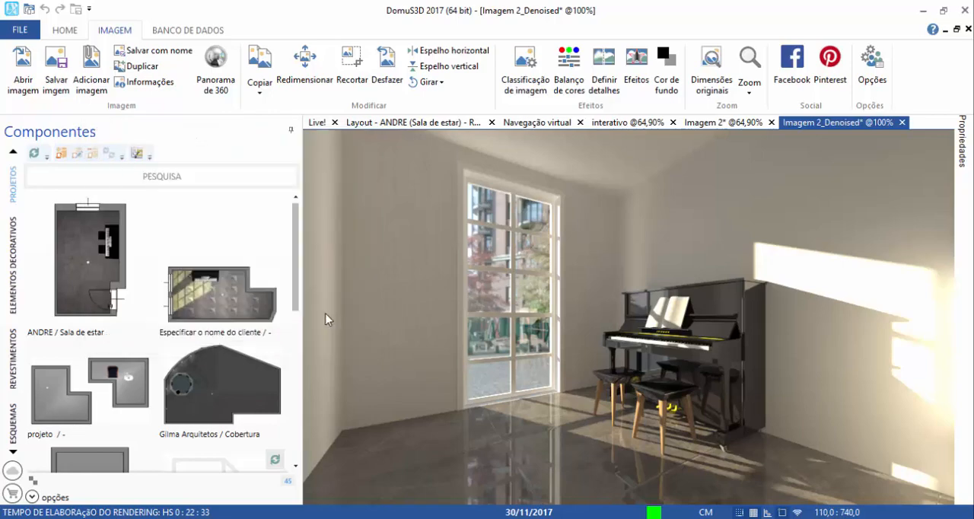
click(56, 82)
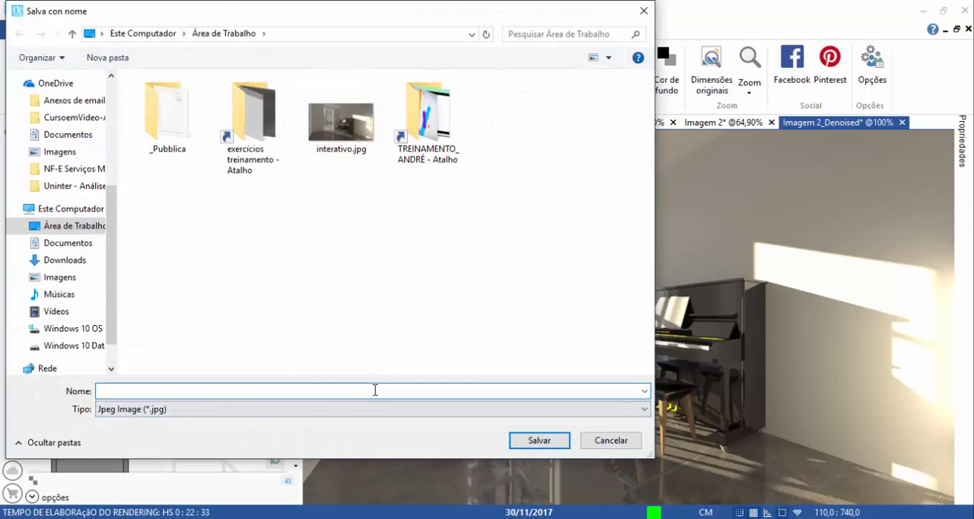
text(progressivo)
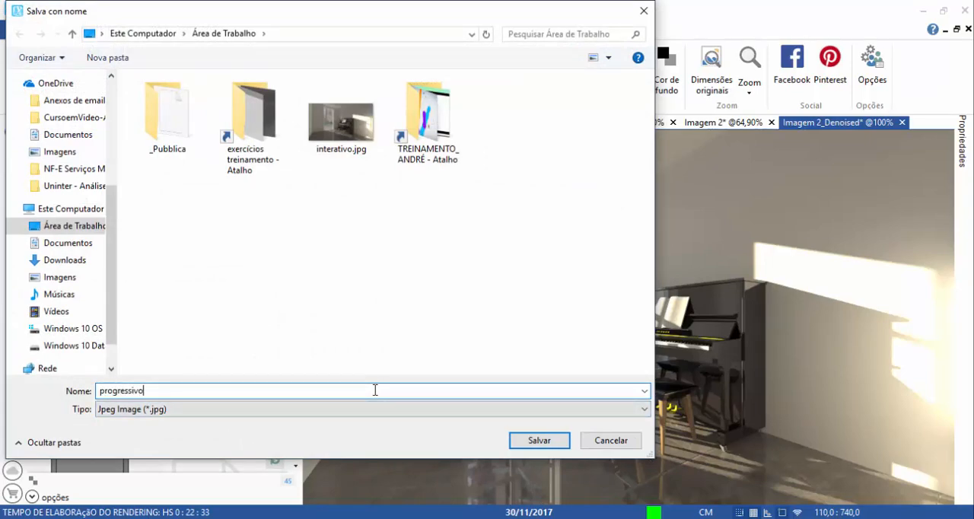
key(Return)
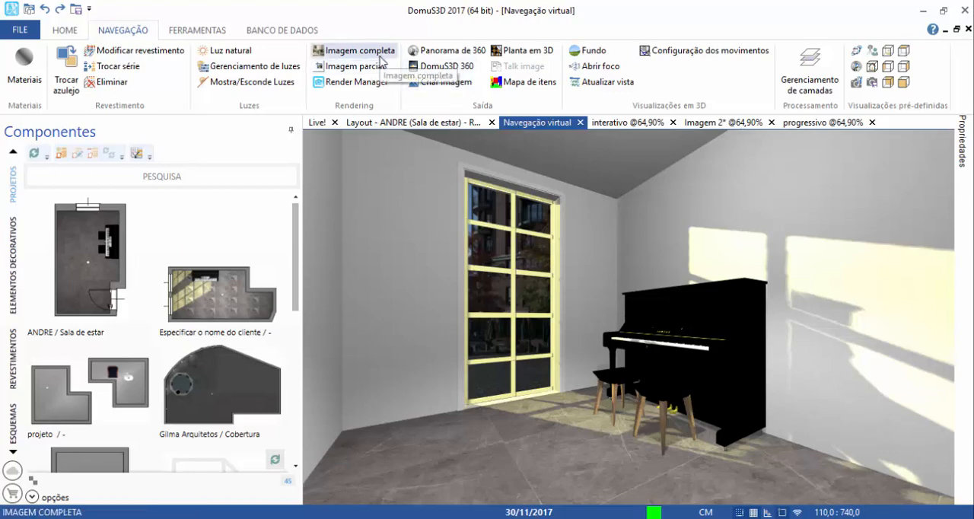
Reopen the full-image rendering parameters, expand the advanced settings and set the Image Sampler type to Adaptive DMC.
click(344, 50)
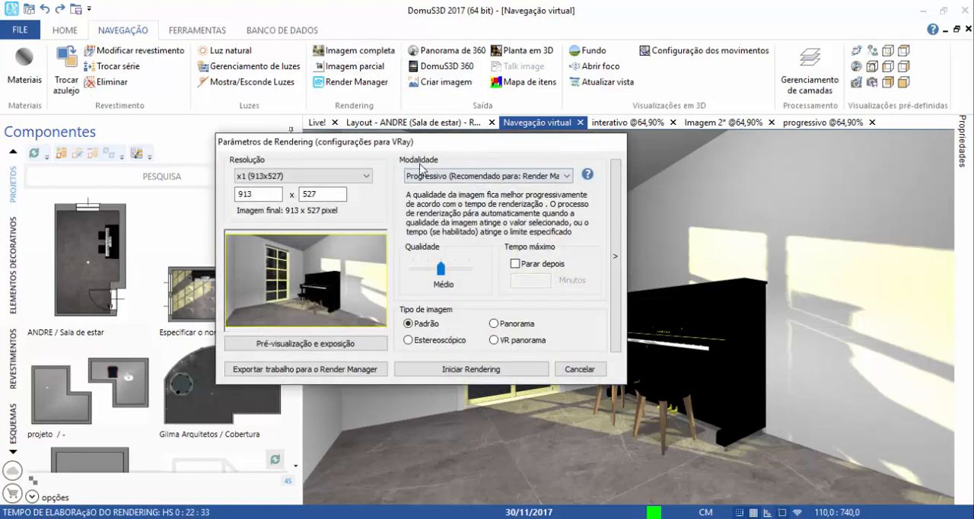
click(617, 218)
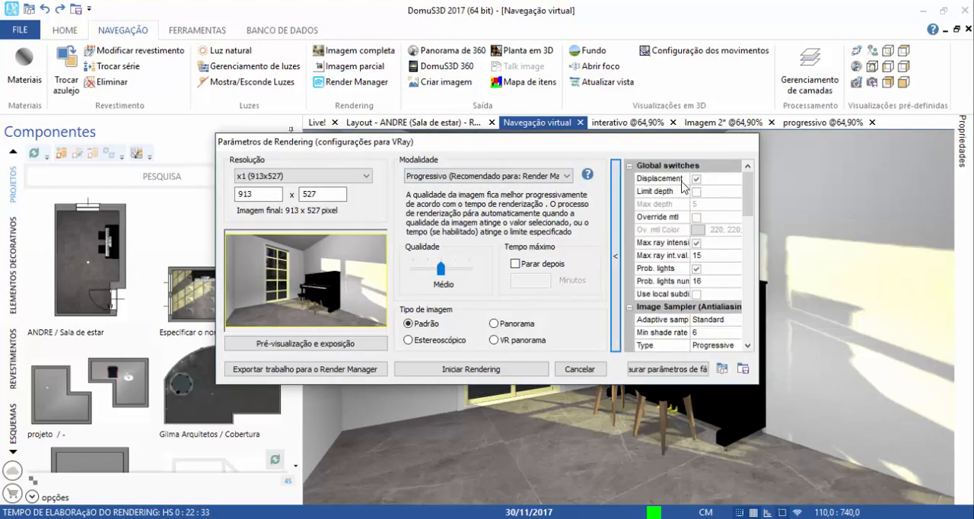
click(615, 224)
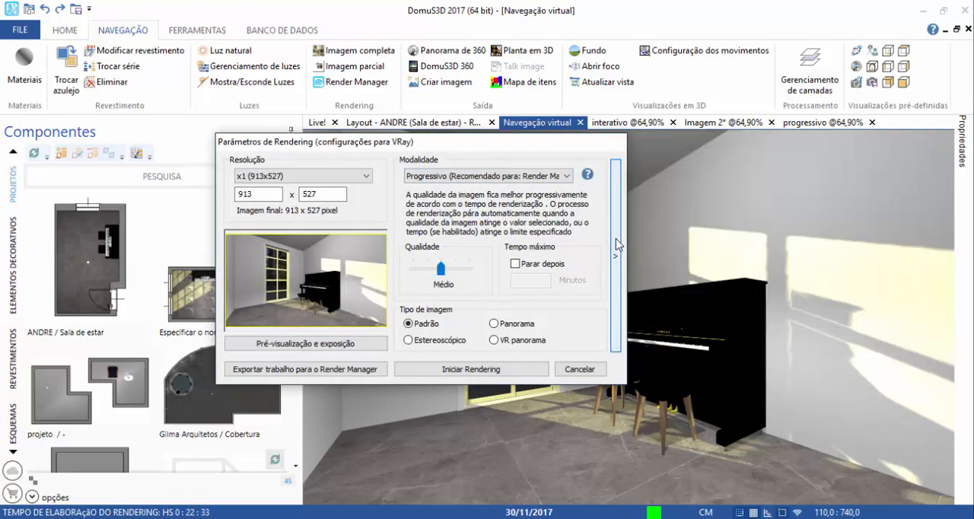
click(616, 224)
scroll(753, 189, down, 5)
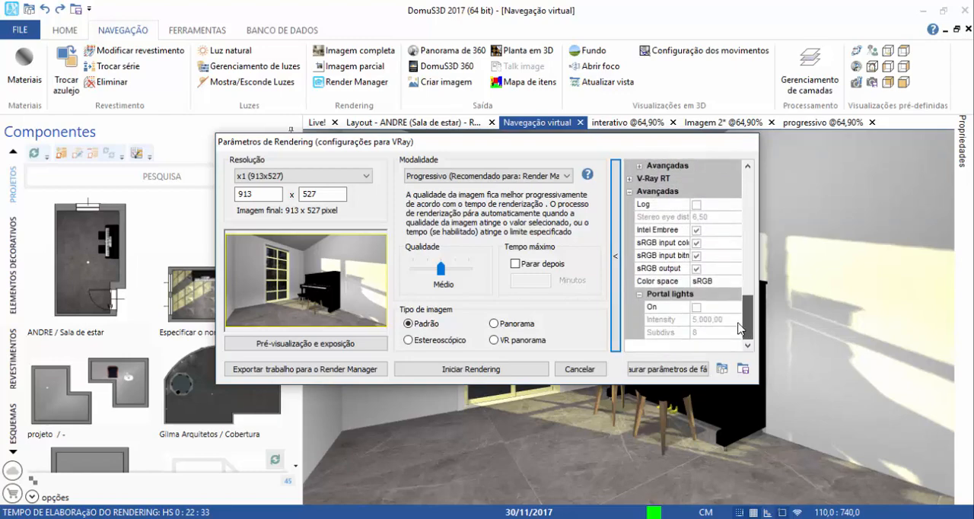
scroll(754, 186, up, 5)
scroll(754, 189, down, 3)
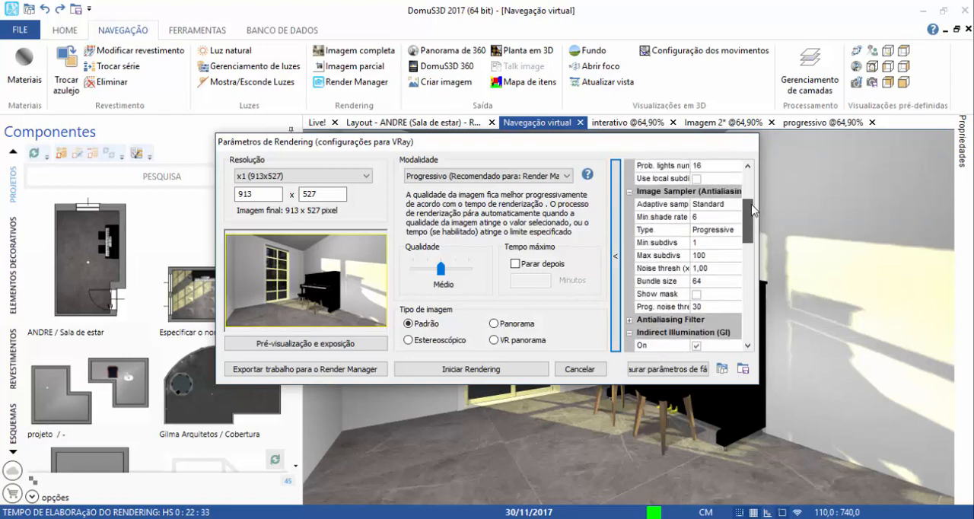
click(709, 244)
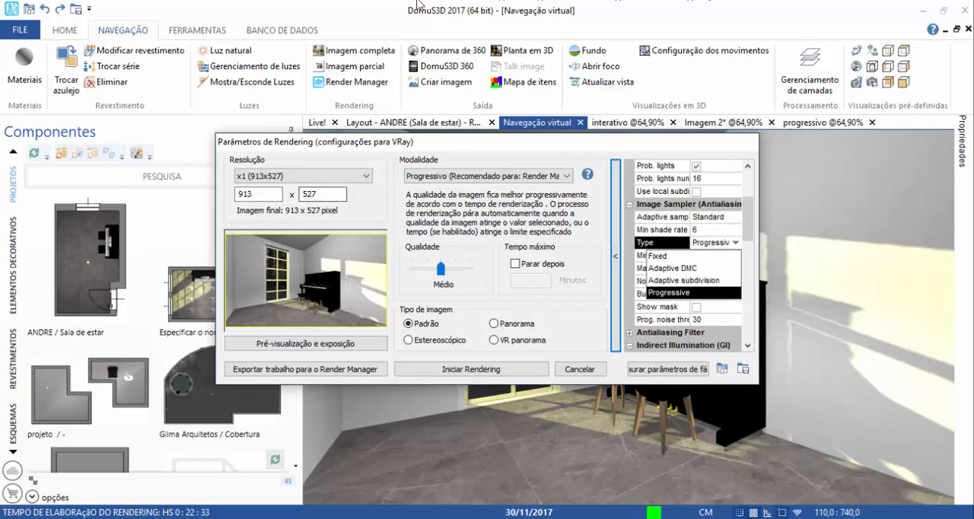
click(689, 270)
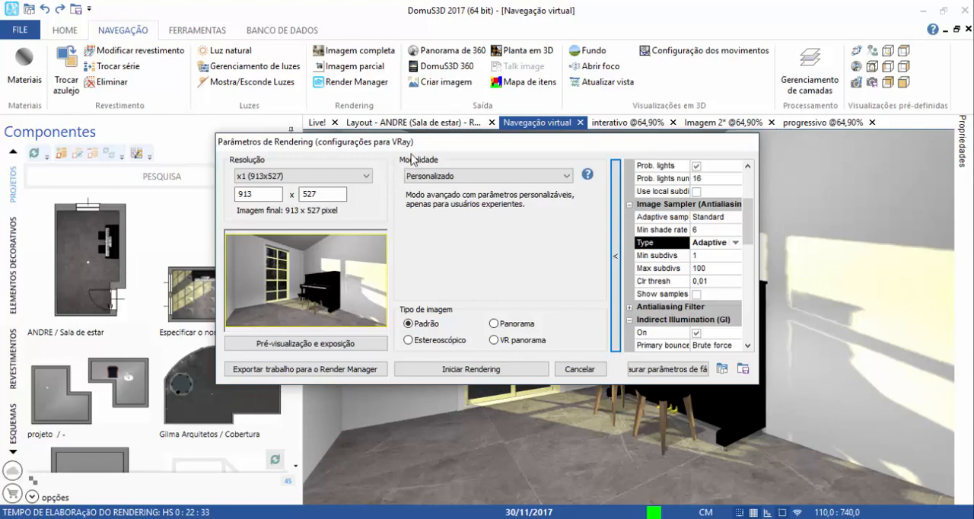
Check the Image Sampler's Type, Min subdivs and Max subdivs, and set its Clr thresh to 0,02.
click(713, 258)
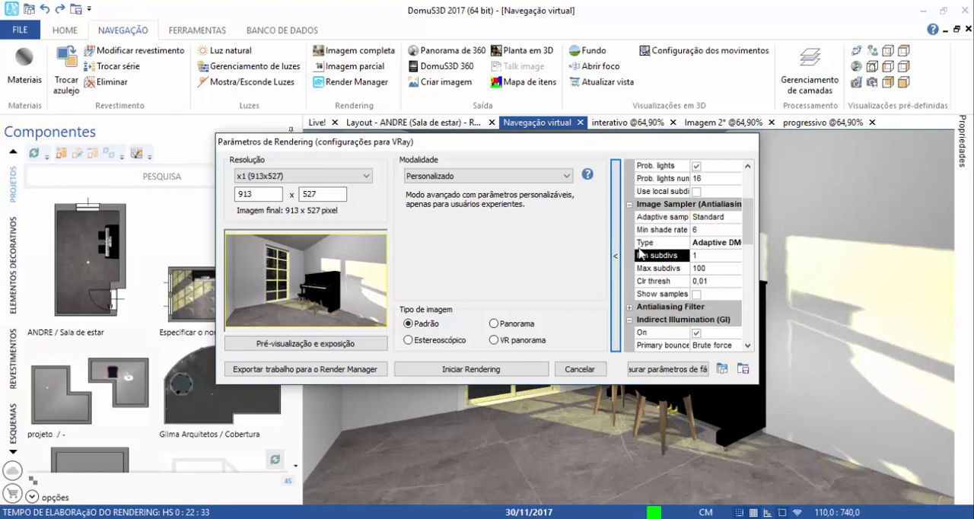
click(641, 269)
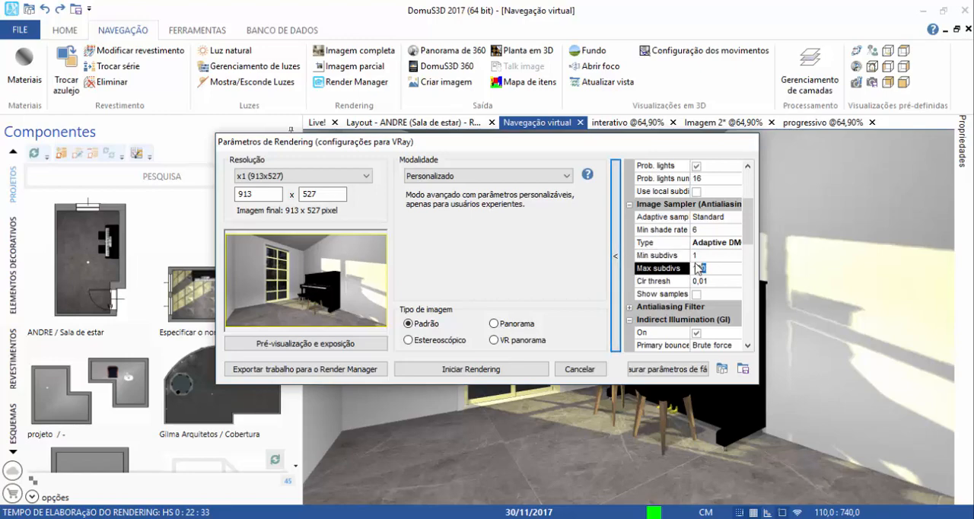
click(701, 257)
click(706, 243)
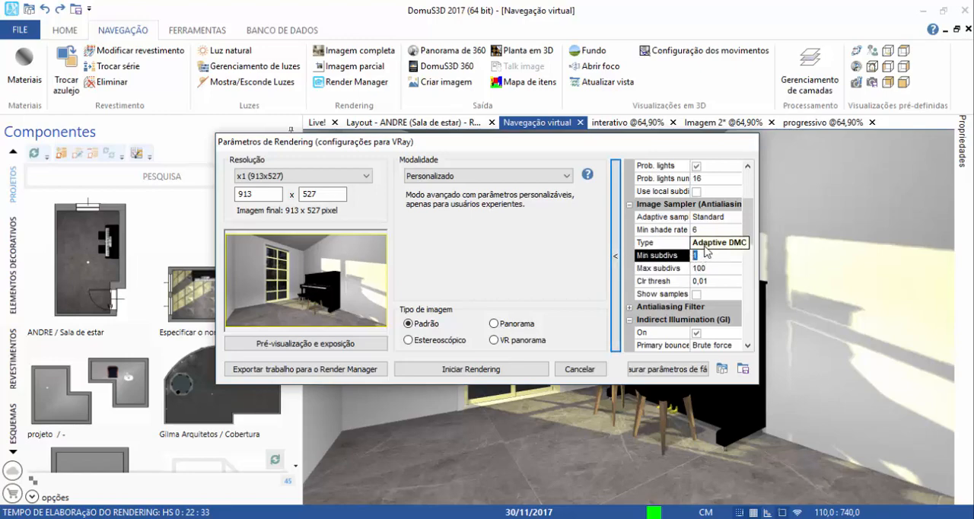
click(707, 243)
click(692, 271)
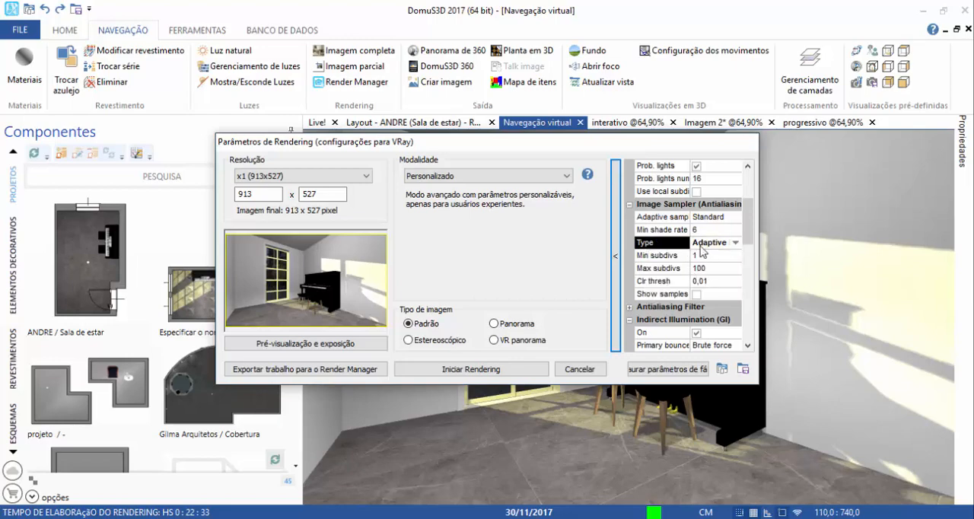
click(707, 267)
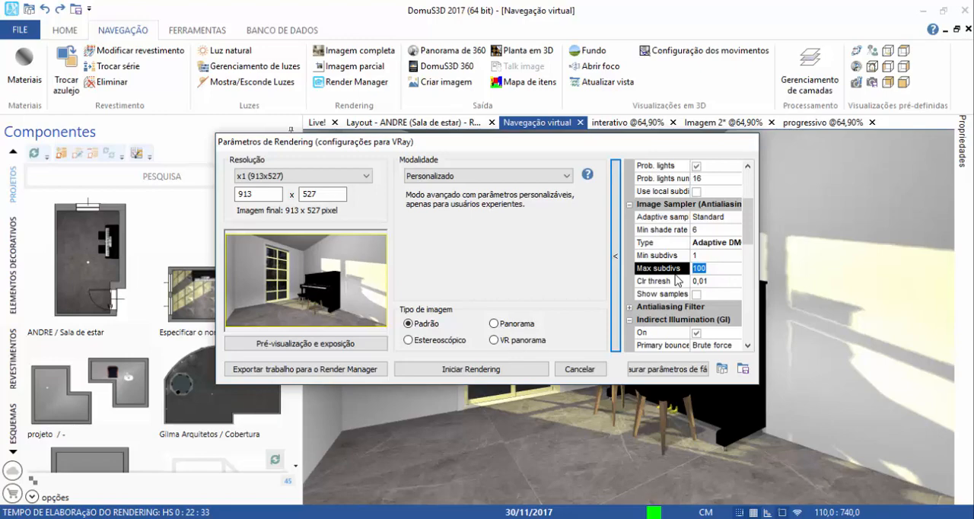
click(716, 281)
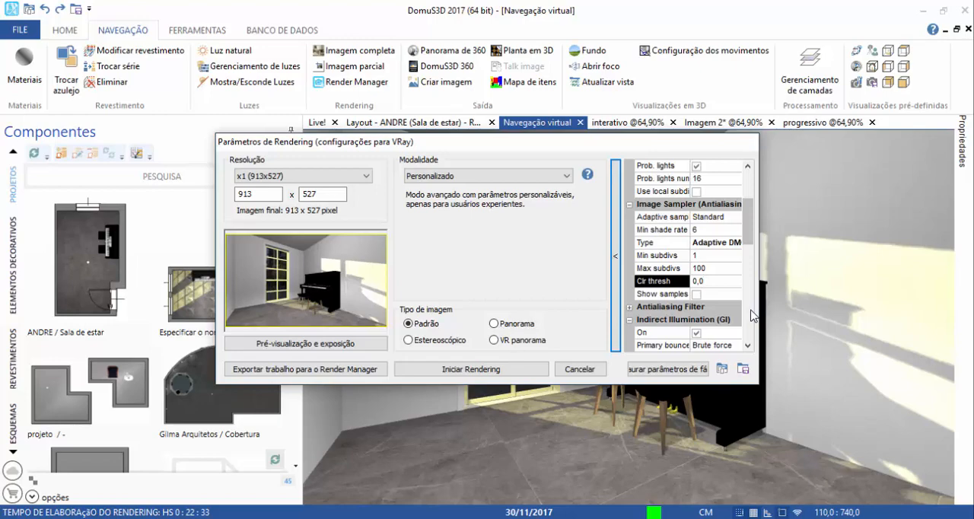
text(2)
Examine the Antialiasing Filter settings and collapse their group again.
scroll(752, 315, down, 2)
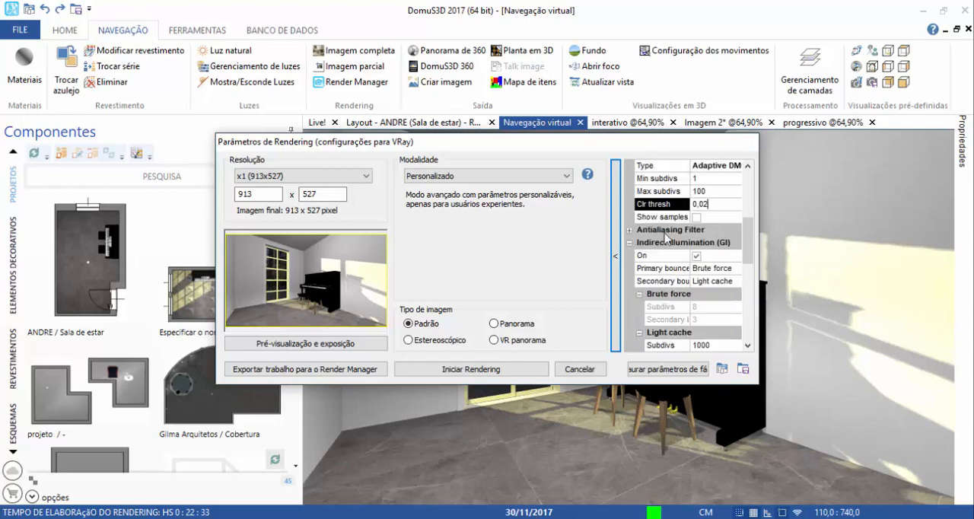
click(629, 230)
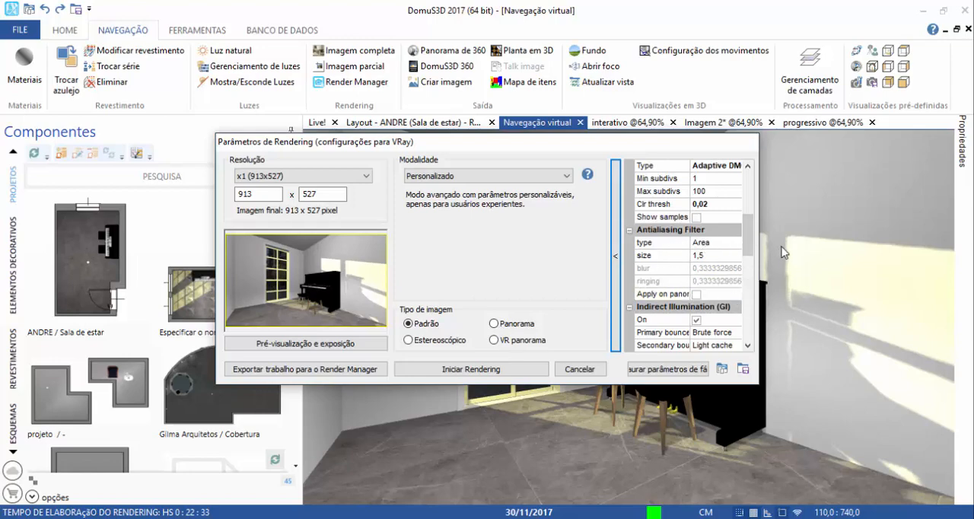
drag(606, 142, 482, 156)
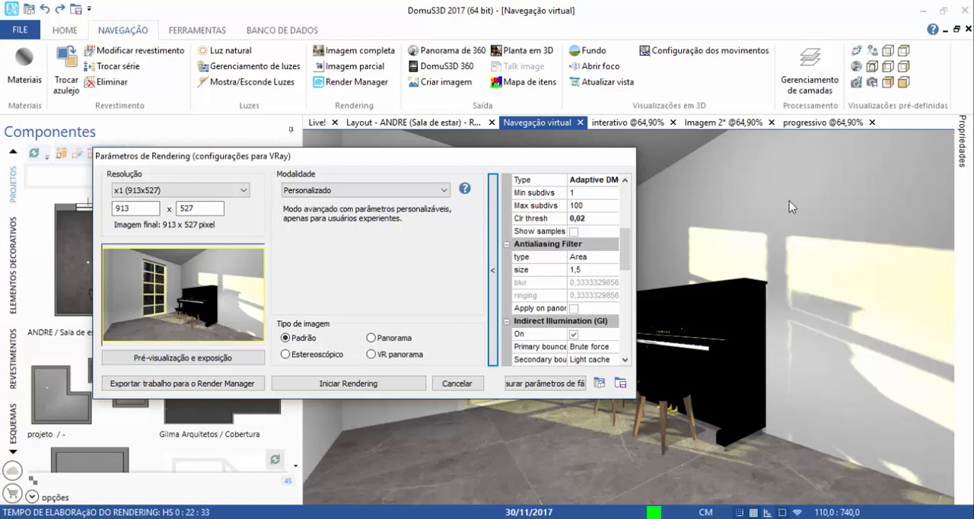
click(507, 245)
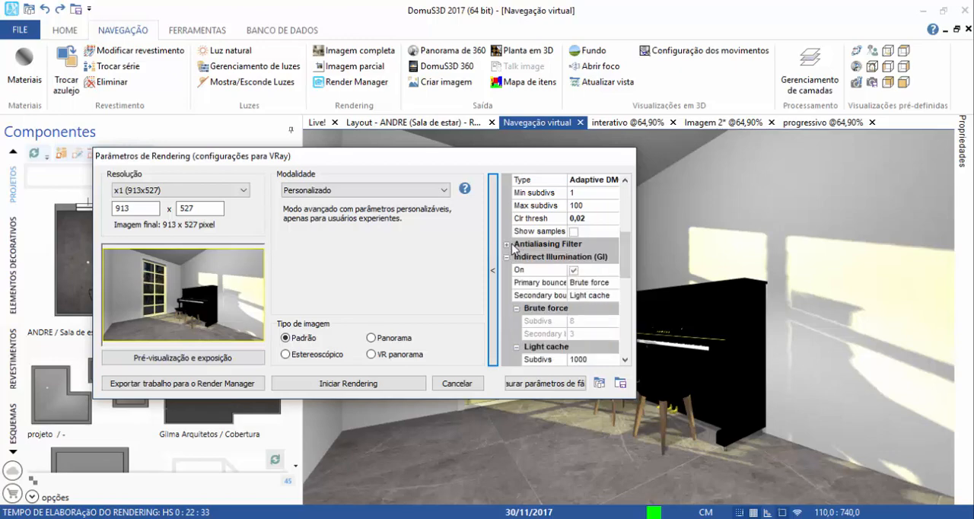
Set the Indirect Illumination's Primary bounces to Irradiance map and check the parameters it adds.
mouse_move(625, 240)
mouse_down()
mouse_move(625, 225)
mouse_move(625, 259)
mouse_up()
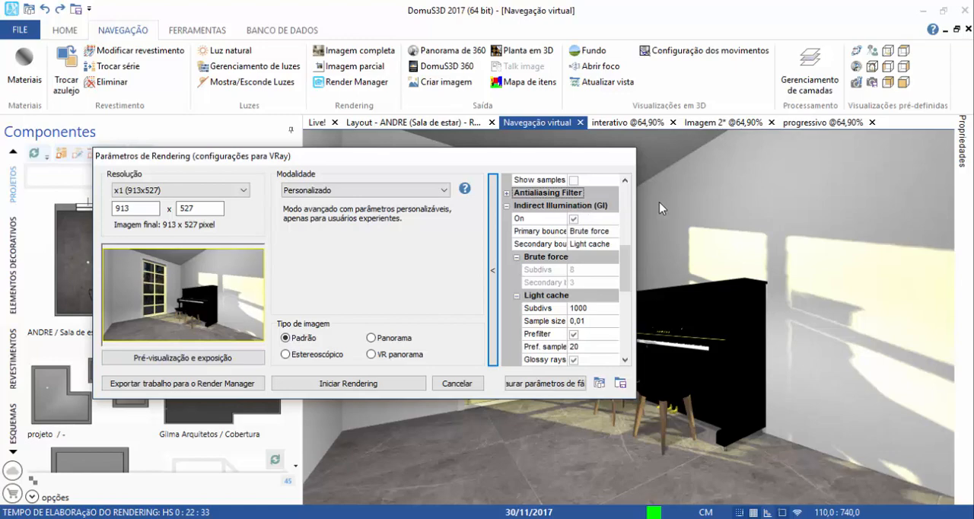
click(561, 232)
click(611, 231)
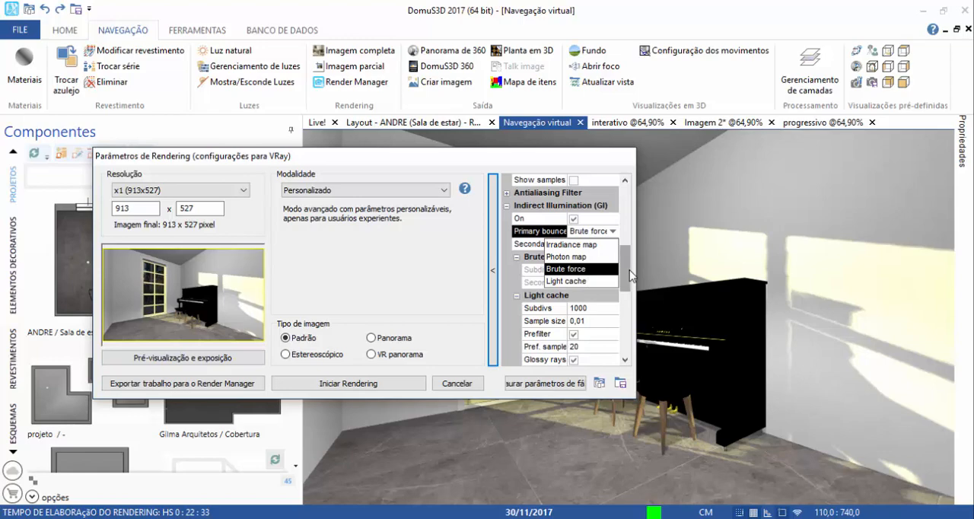
click(583, 234)
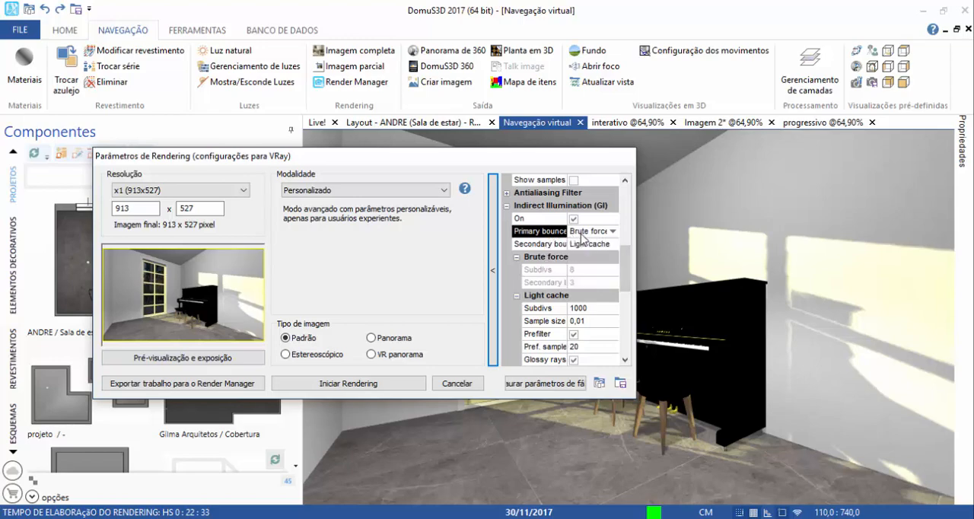
click(595, 234)
click(575, 243)
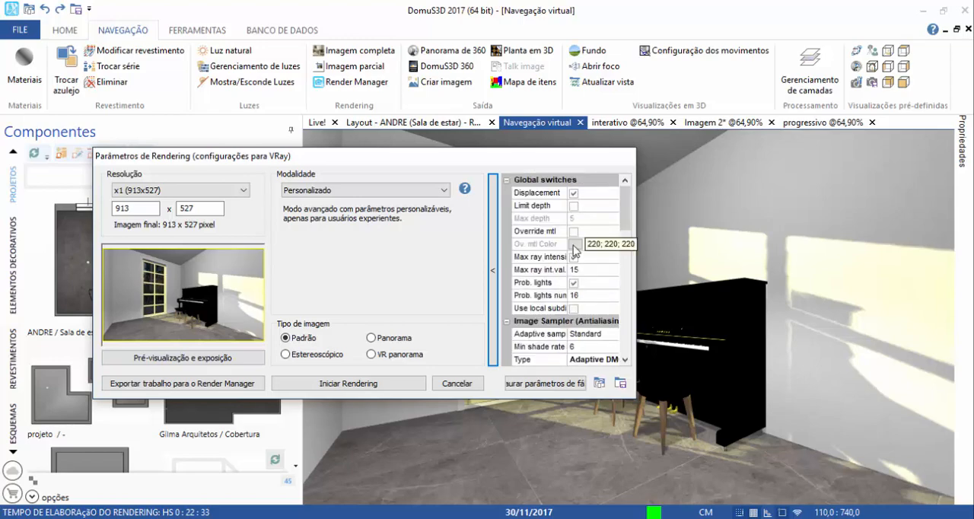
scroll(576, 347, down, 5)
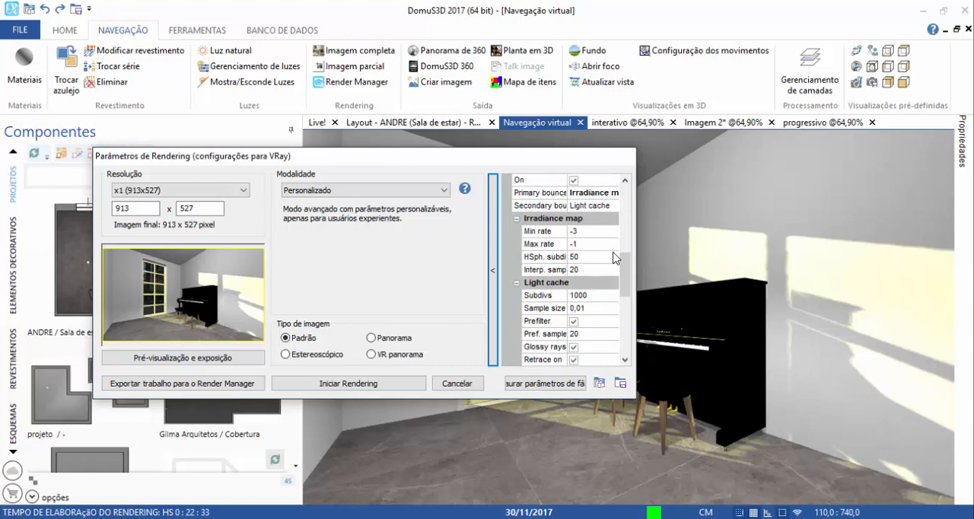
scroll(615, 271, up, 1)
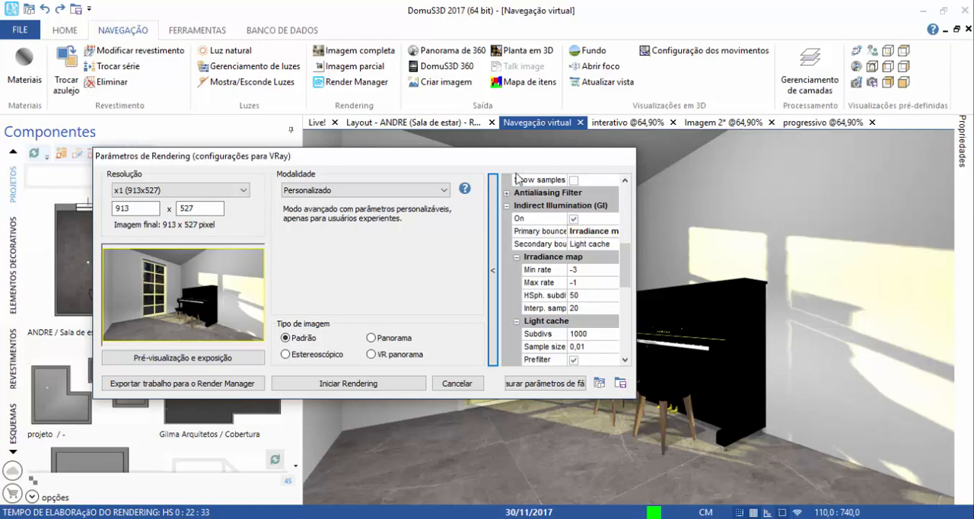
Move the rendering parameters aside to view the scene and keep Light cache for the Secondary bounces.
drag(499, 154, 141, 303)
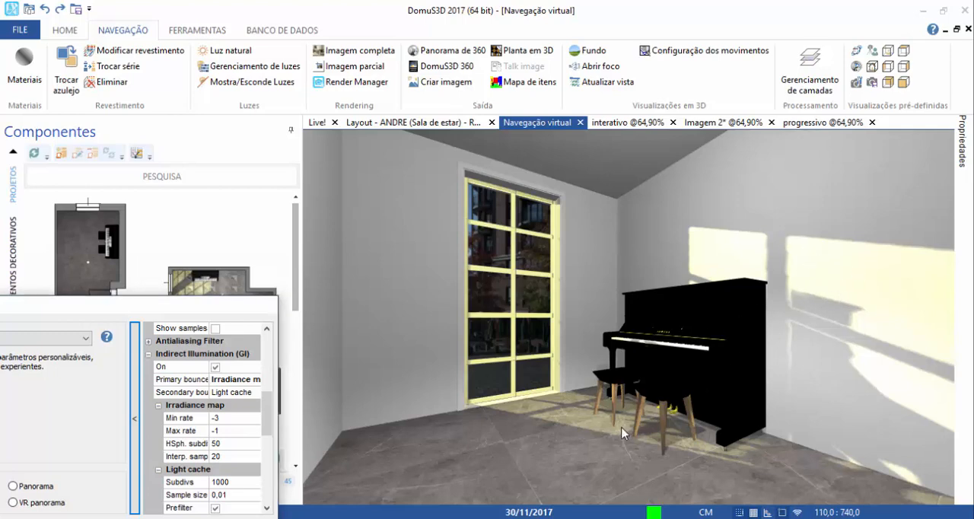
drag(155, 305, 311, 170)
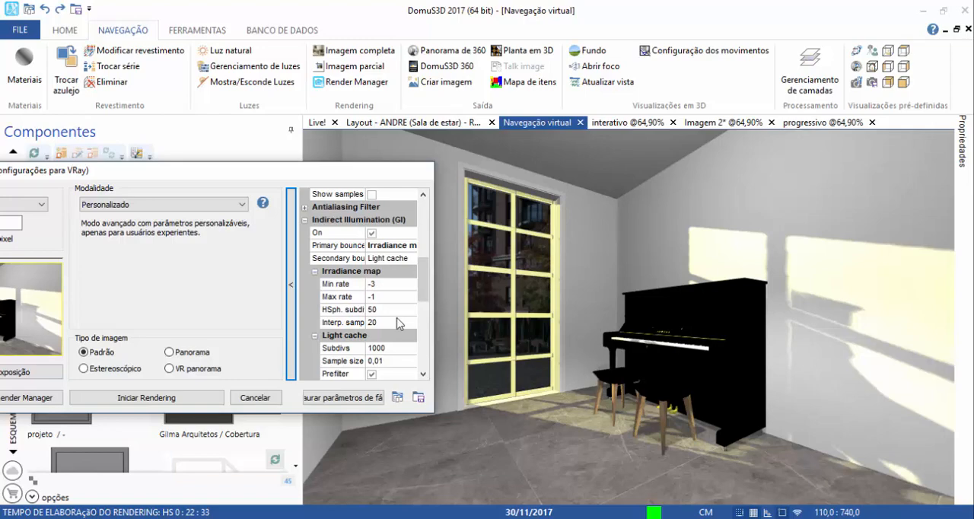
click(403, 259)
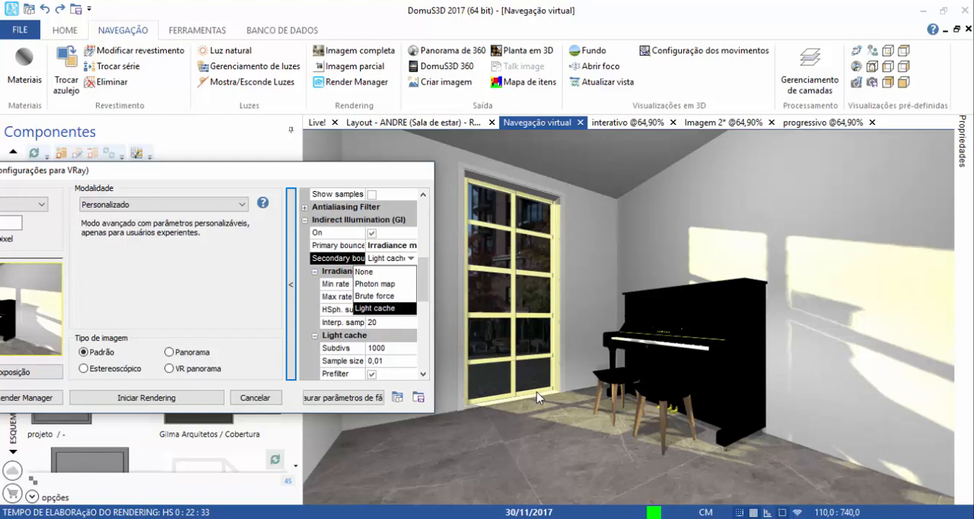
click(371, 311)
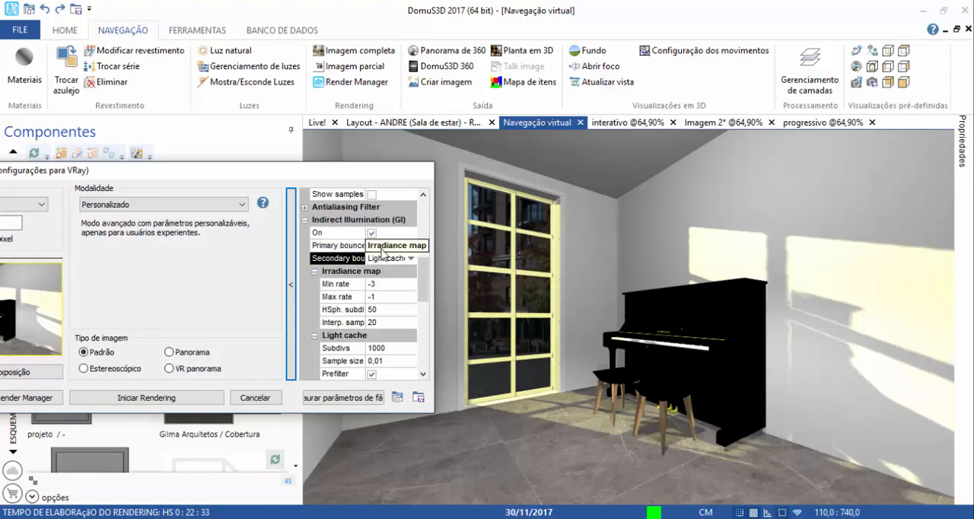
click(381, 247)
click(374, 259)
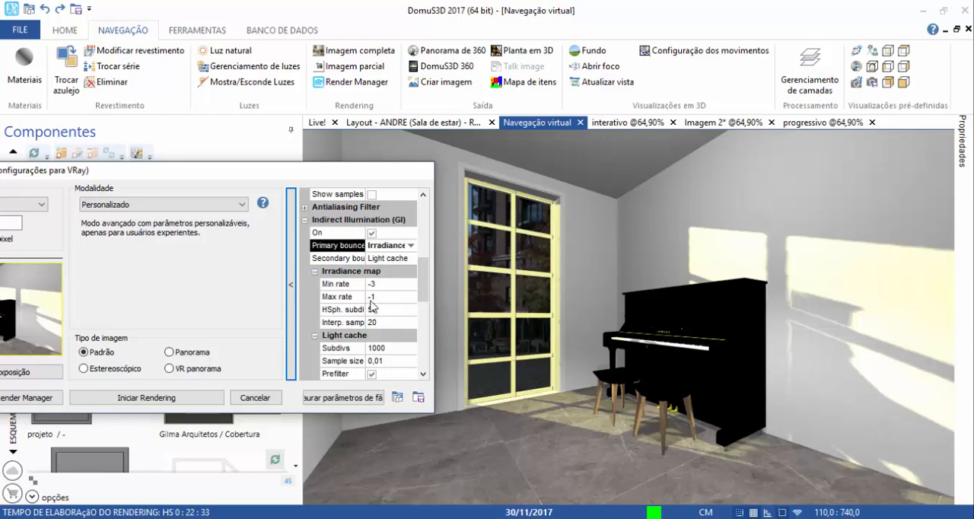
Compare the Irradiance map's Min rate and Max rate, and set the Max rate to 0.
click(347, 287)
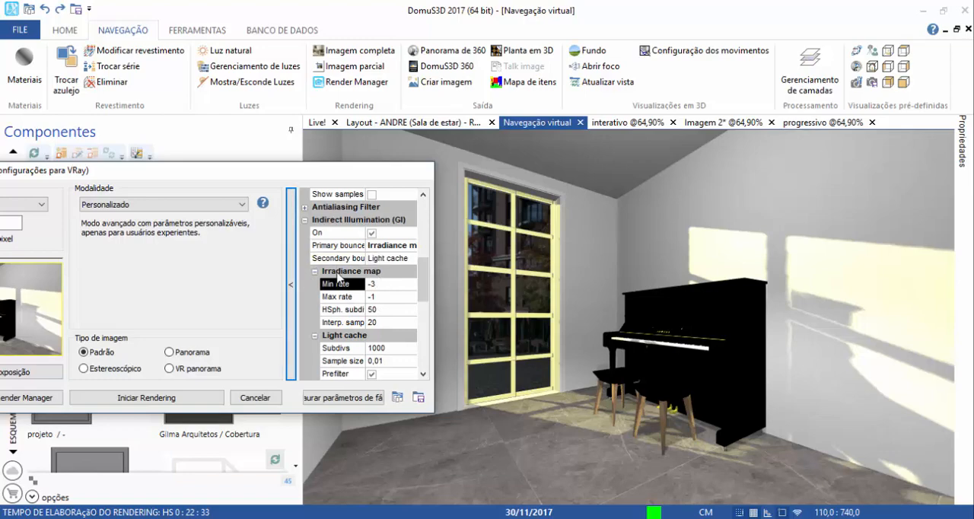
click(333, 271)
click(335, 285)
click(337, 296)
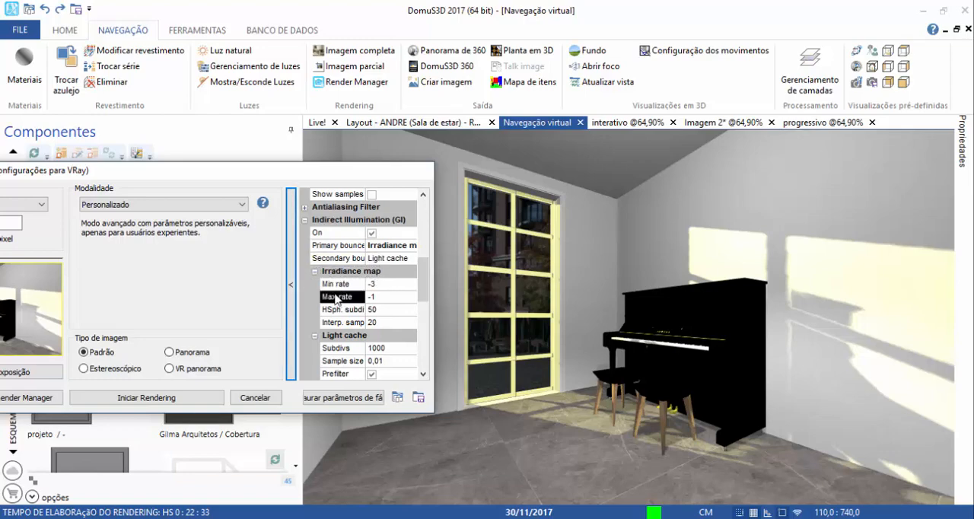
click(335, 284)
click(333, 297)
click(370, 297)
click(377, 287)
click(378, 297)
click(373, 284)
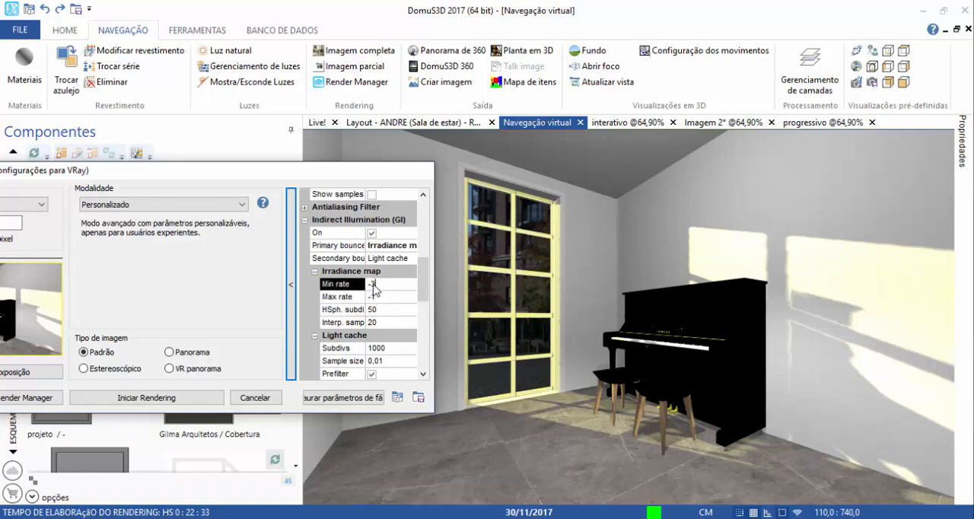
click(370, 297)
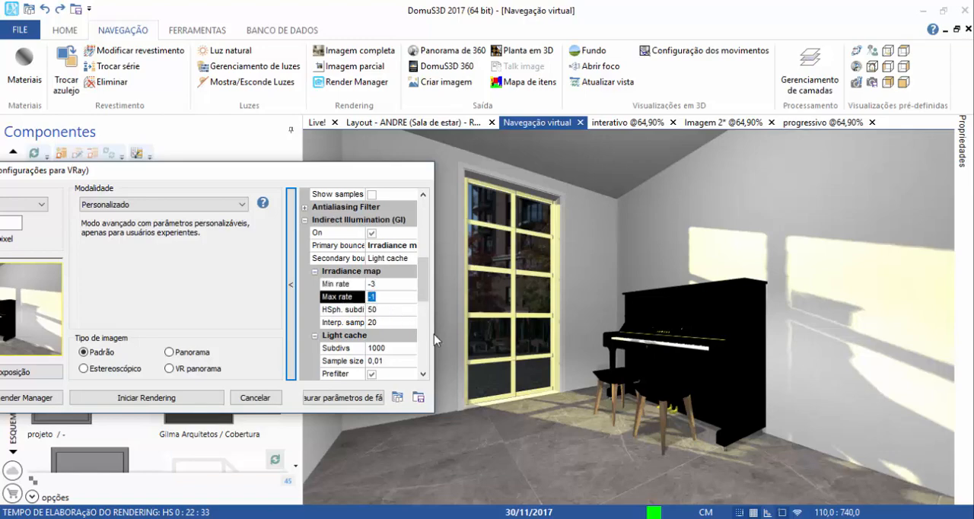
text(0)
click(338, 288)
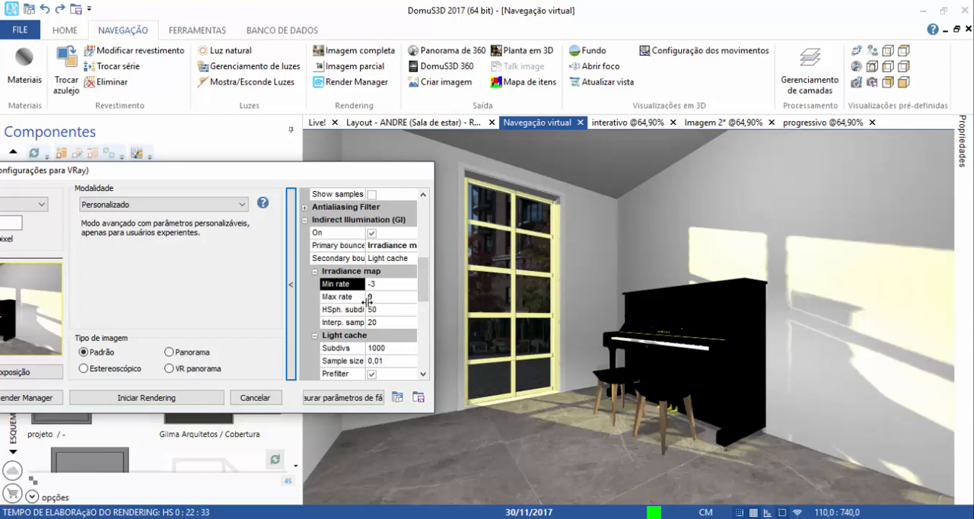
Try Irradiance map Max rate values of -1, -2 and -3, and return the rate to 0.
click(371, 298)
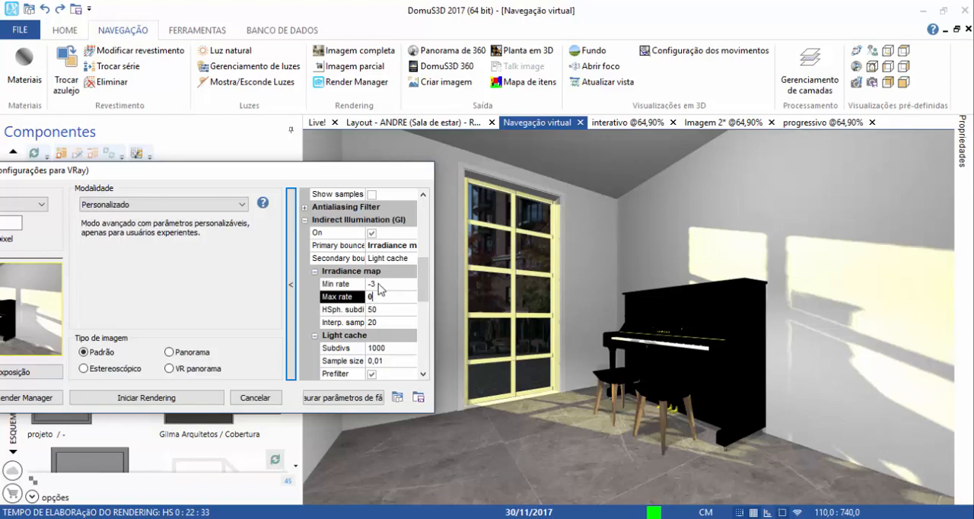
click(378, 286)
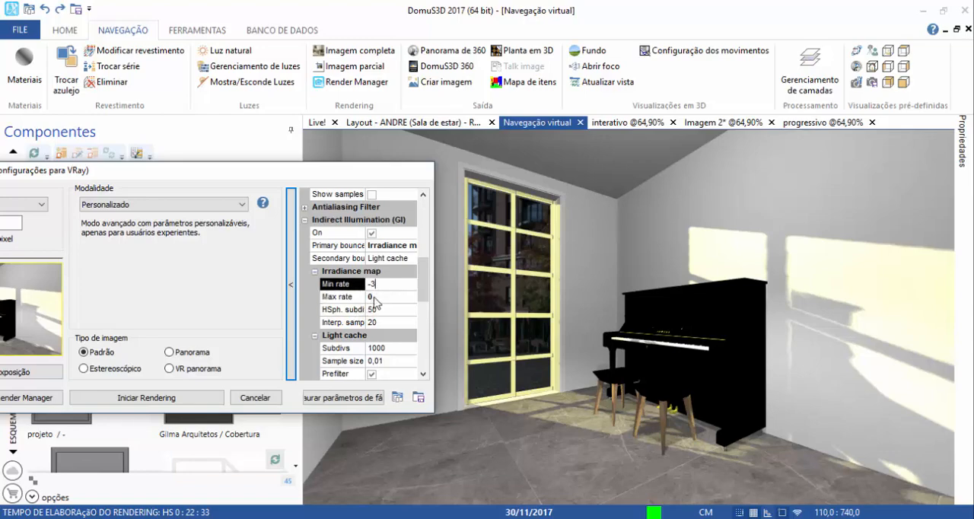
click(375, 301)
key(Return)
key(Down)
key(Tab)
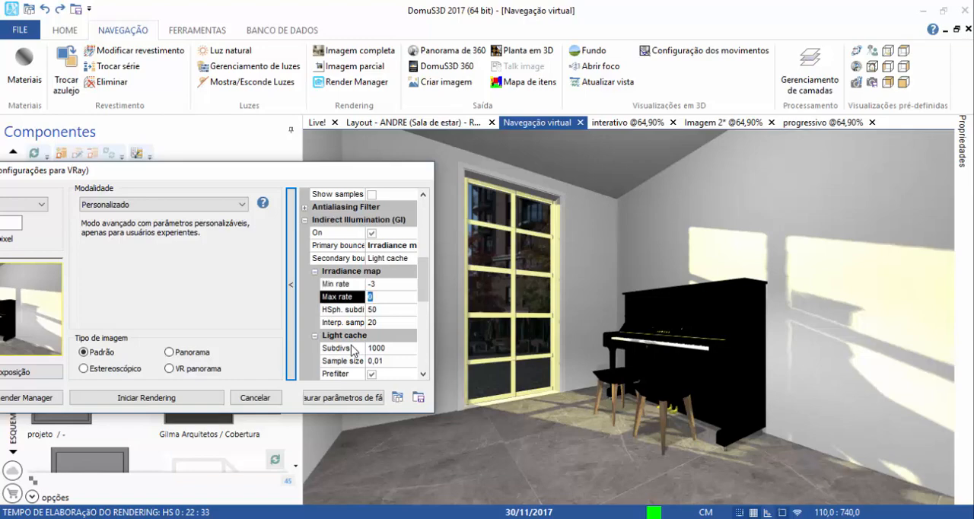
text(-1)
key(BackSpace)
text(2)
key(BackSpace)
text(3)
key(BackSpace)
key(BackSpace)
text(0)
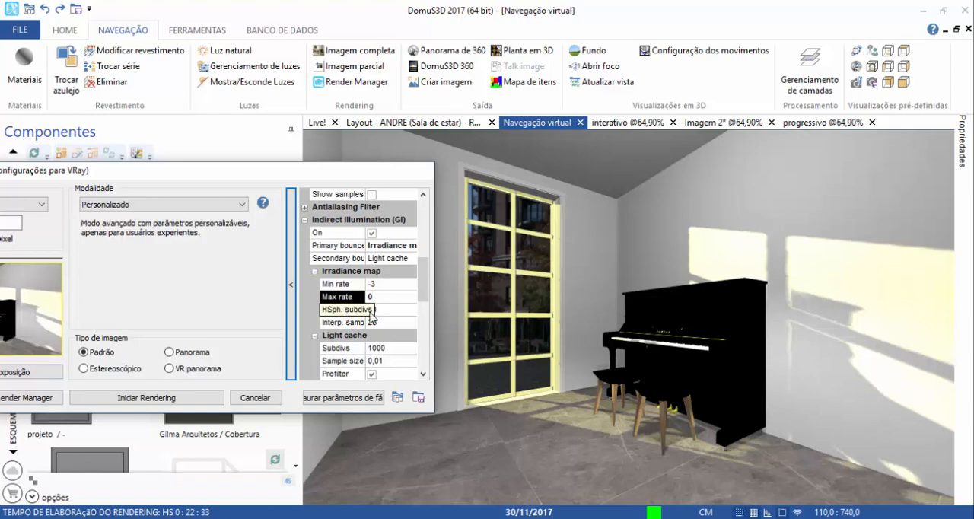
Check the Irradiance map's Interp. samples and HSph. subdivs along with the Image Sampler settings.
click(335, 322)
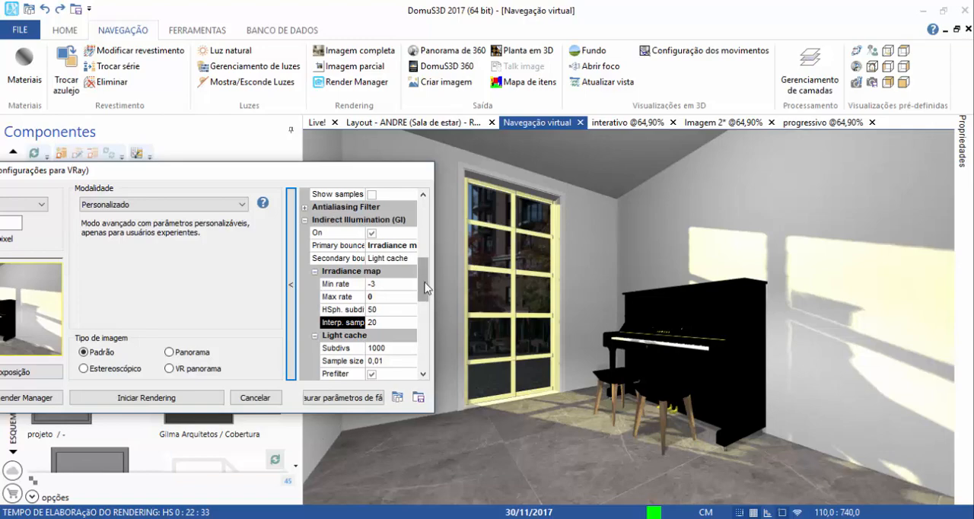
scroll(425, 288, up, 3)
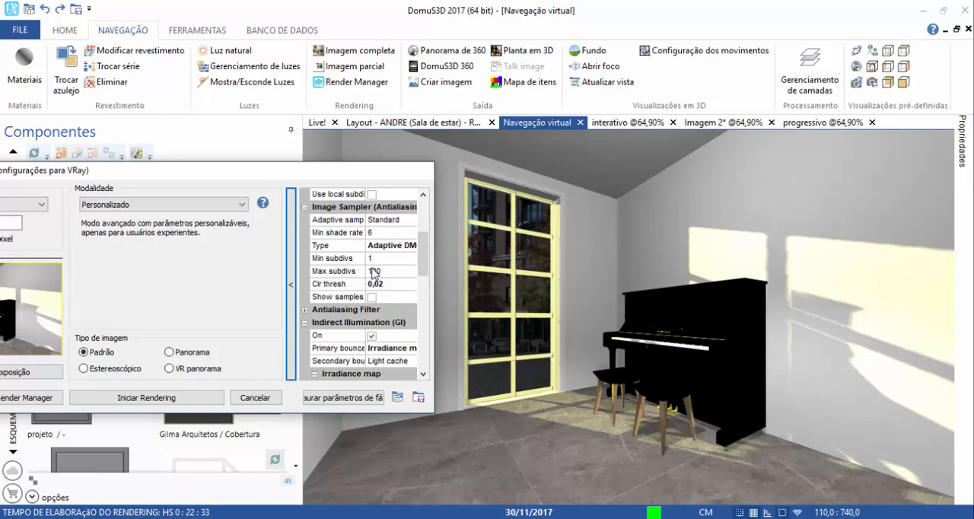
scroll(373, 274, down, 3)
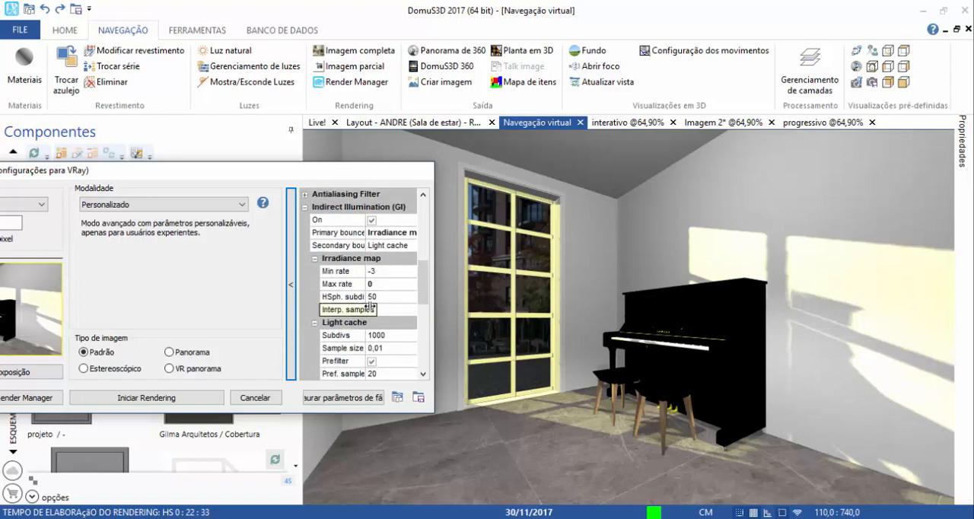
click(382, 298)
click(372, 298)
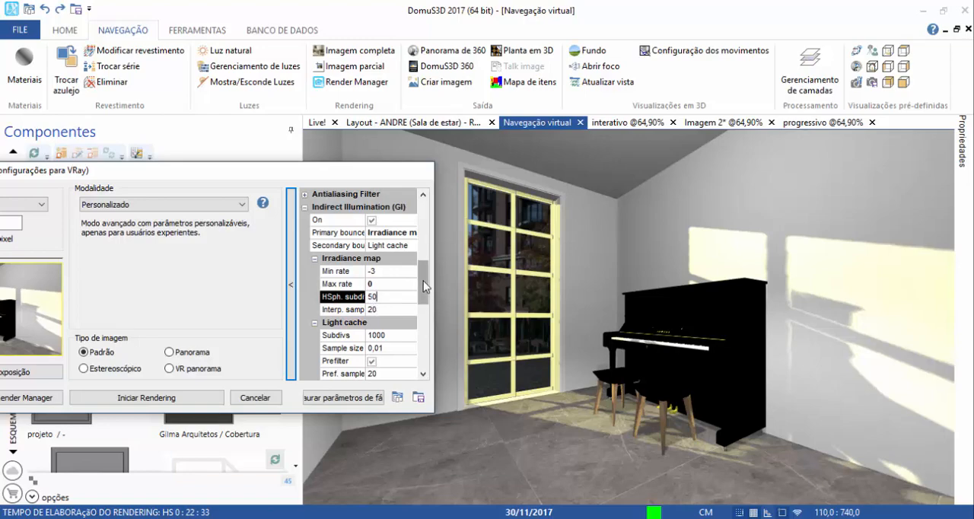
Set the Light cache Subdivs to 1500.
scroll(423, 281, down, 1)
click(399, 286)
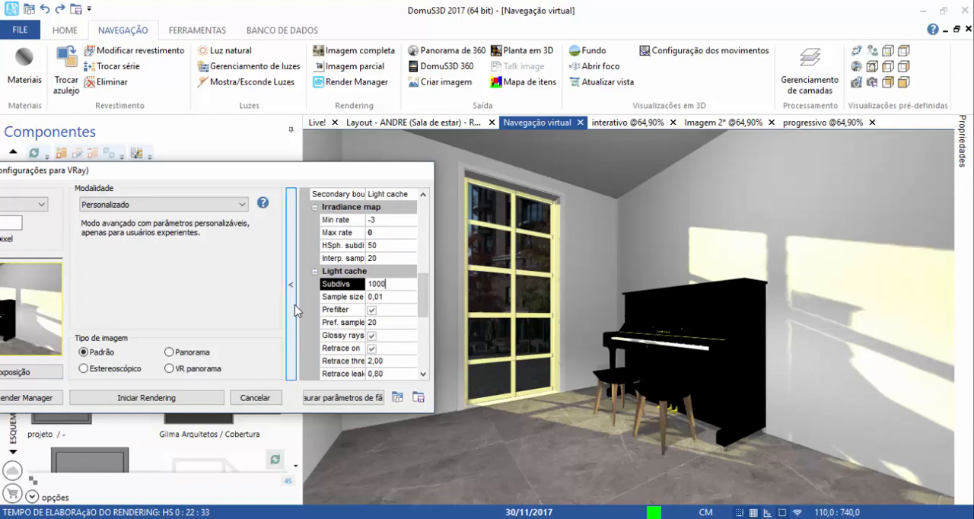
key(BackSpace)
key(BackSpace)
key(BackSpace)
text(5)
text(2500)
key(BackSpace)
key(BackSpace)
key(BackSpace)
key(BackSpace)
text(1500)
Try Light cache Sample size values of 0,02 and 0,001, and return the size to 0,01.
click(400, 299)
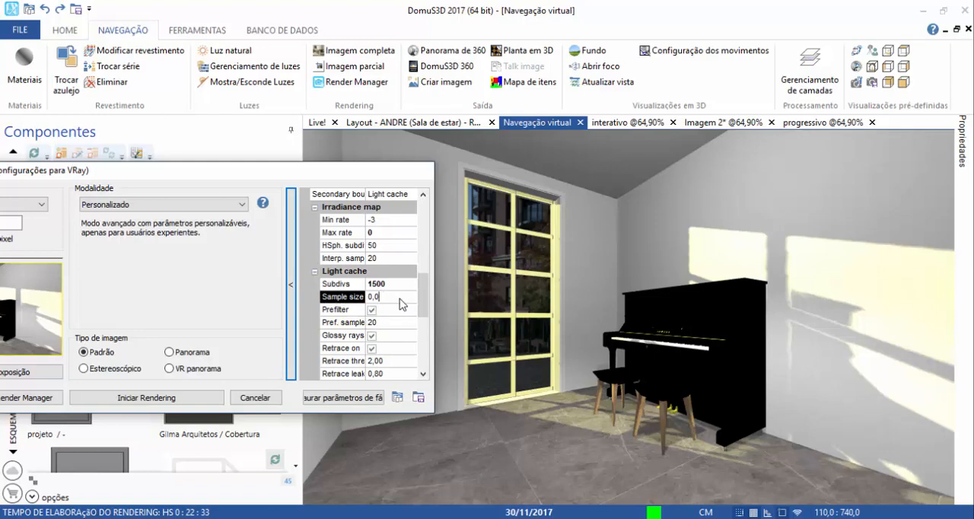
key(BackSpace)
text(2)
key(BackSpace)
text(01)
key(BackSpace)
key(BackSpace)
text(1)
Try switching the Portal lights option on and off in the advanced rendering parameters.
drag(420, 278, 422, 338)
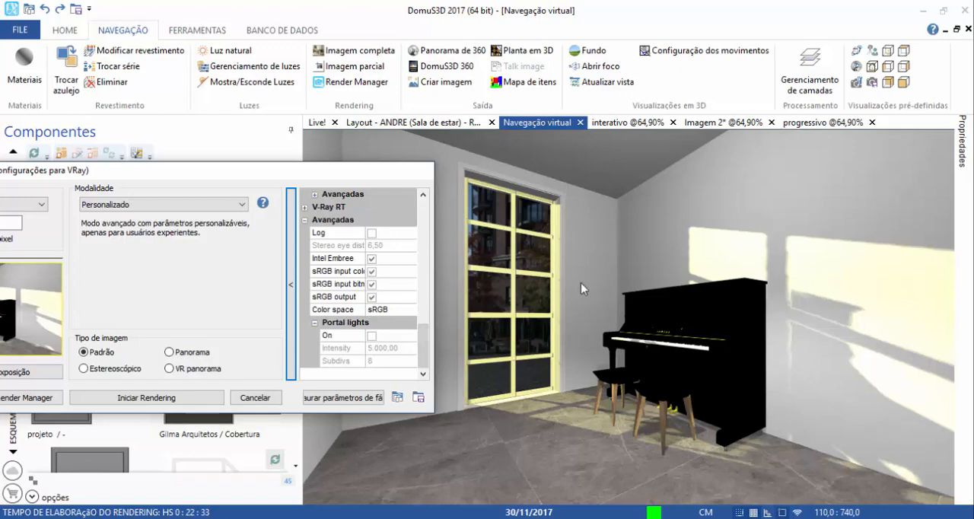
click(372, 336)
click(371, 336)
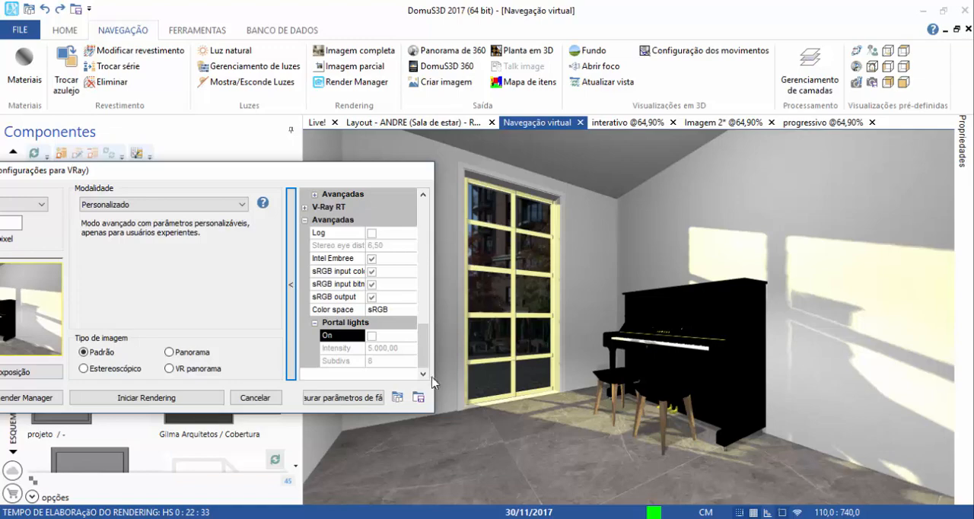
click(372, 336)
click(371, 336)
click(371, 336)
Bring the whole rendering parameters dialog into view and review the Indirect Illumination, Global switches and Image Sampler settings.
drag(214, 174, 363, 130)
scroll(499, 251, up, 13)
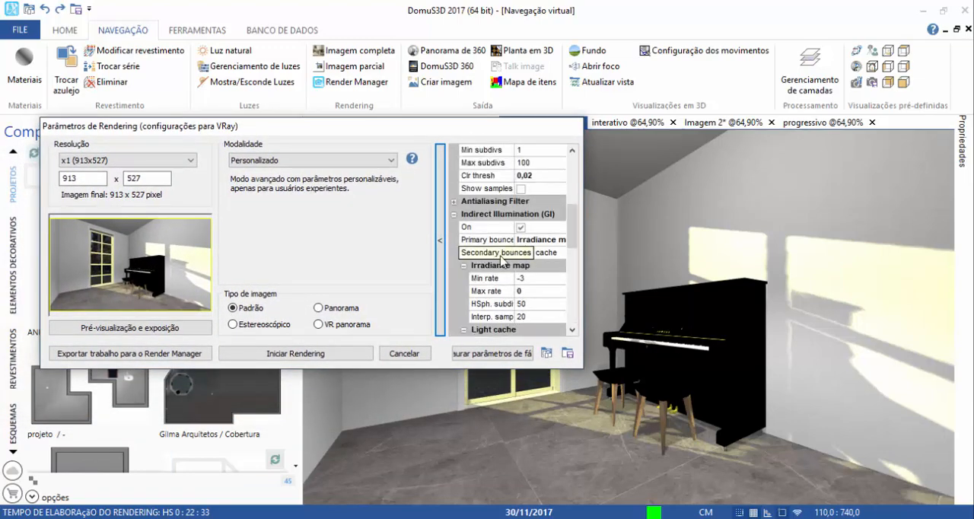
scroll(499, 292, up, 3)
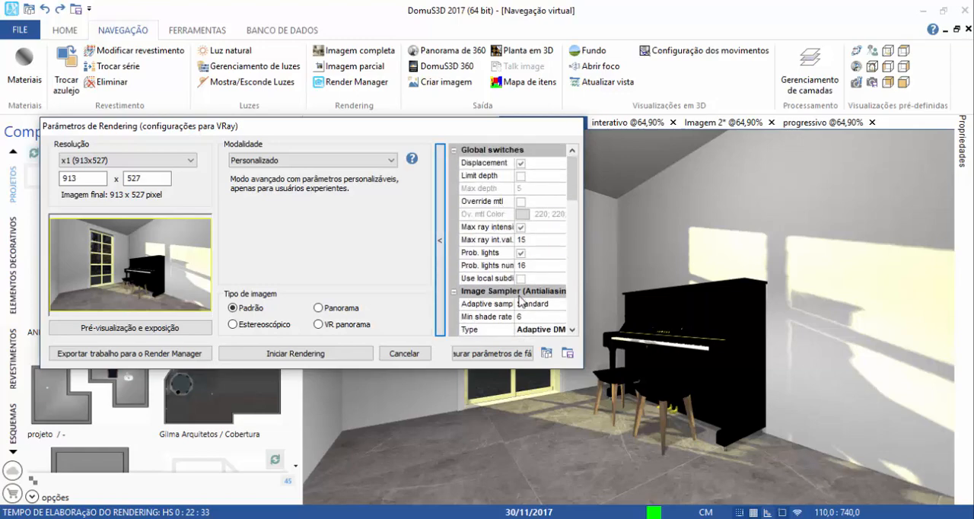
scroll(521, 301, down, 1)
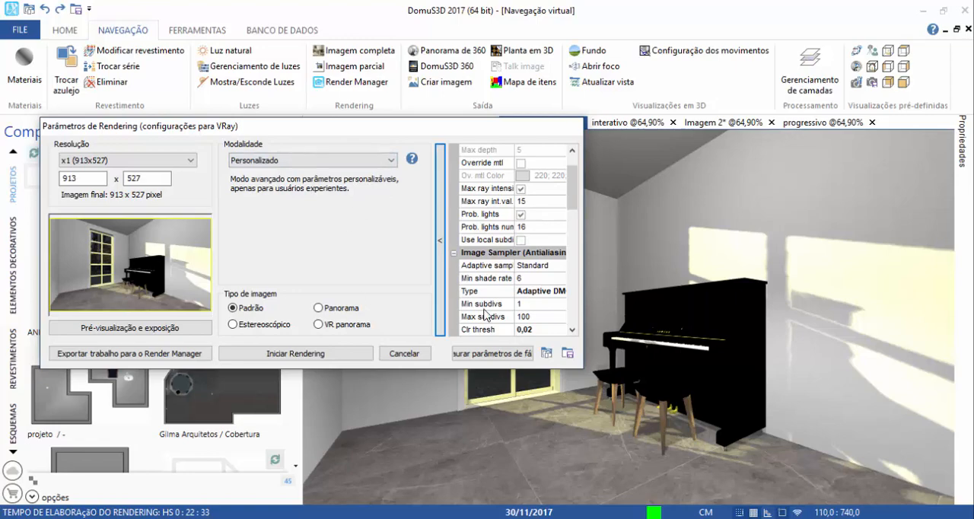
scroll(527, 278, down, 1)
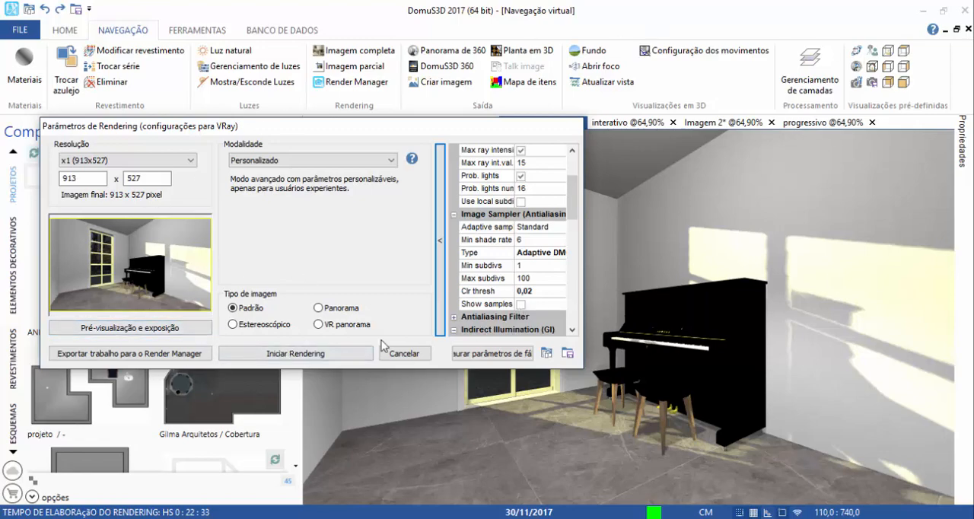
Generate a rendering preview with the exposure control type set to Automático and the preview resolution set to 240x180.
click(169, 335)
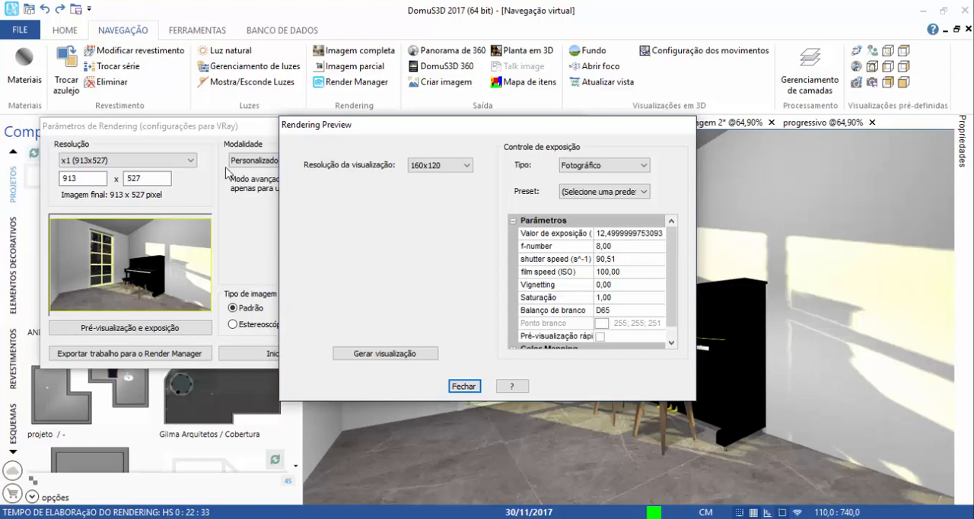
click(578, 167)
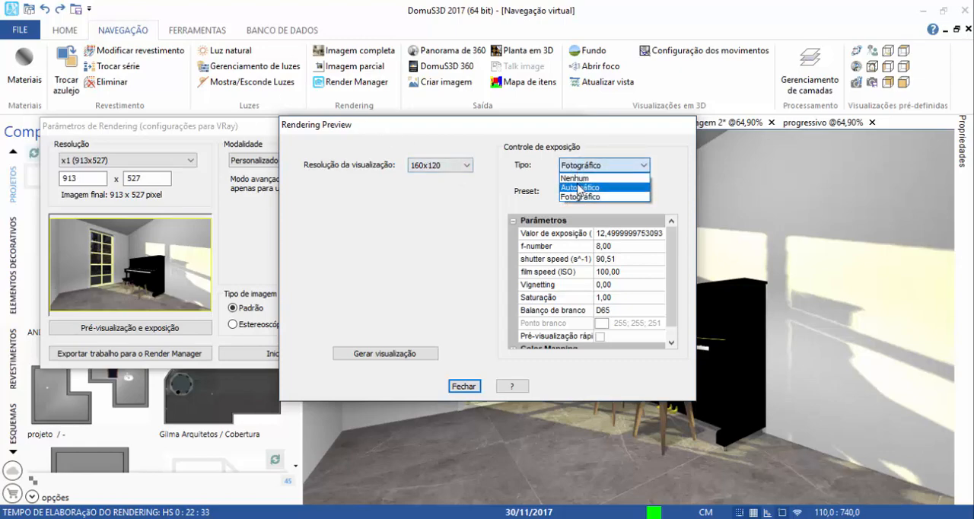
click(601, 187)
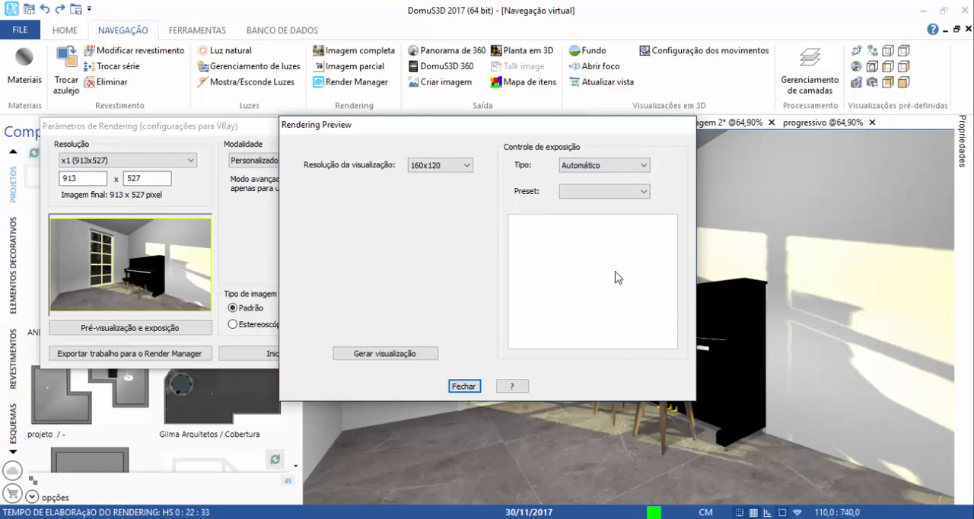
click(449, 167)
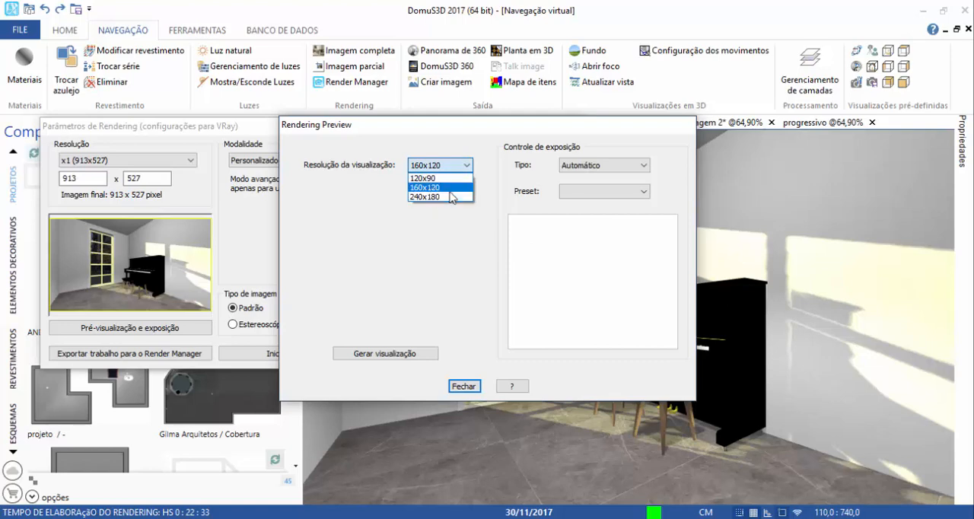
click(430, 197)
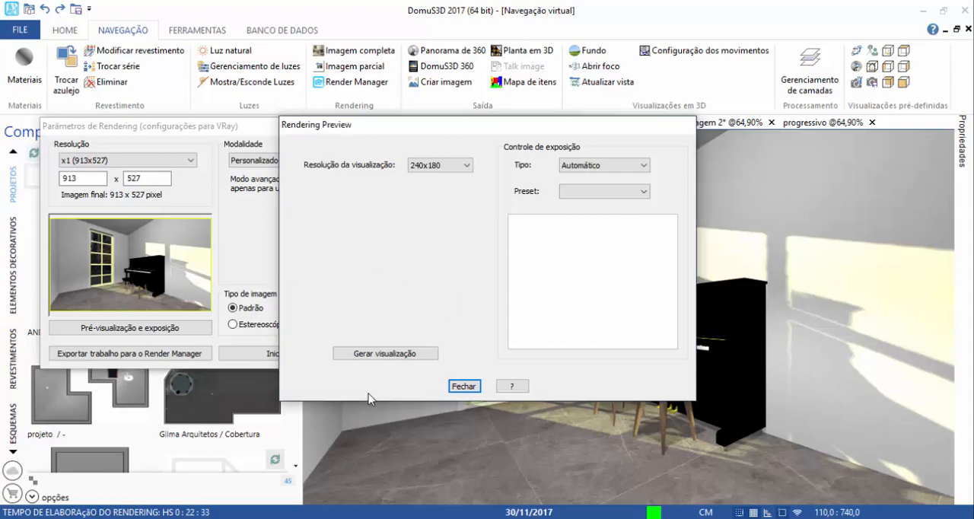
click(383, 355)
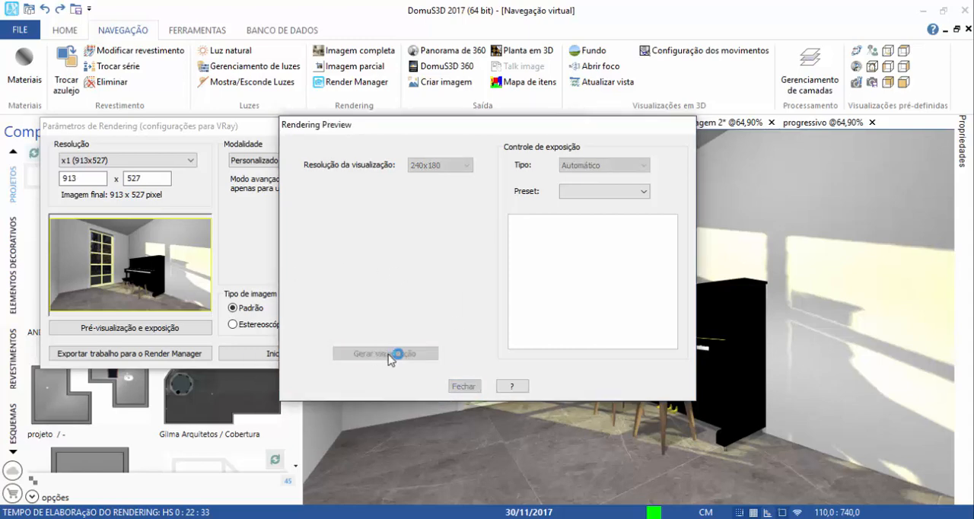
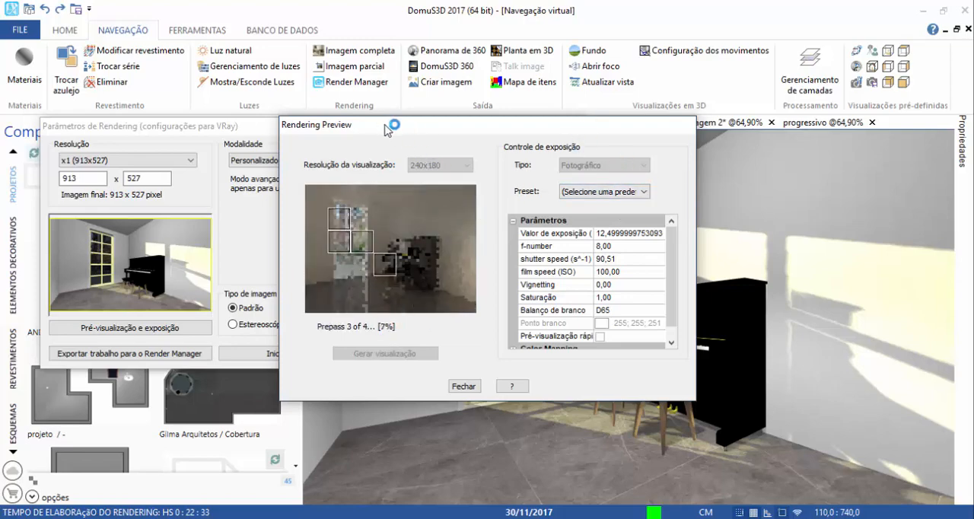
Set the exposure value (Valor de exposição) to 12 and generate a new preview.
drag(382, 127, 694, 118)
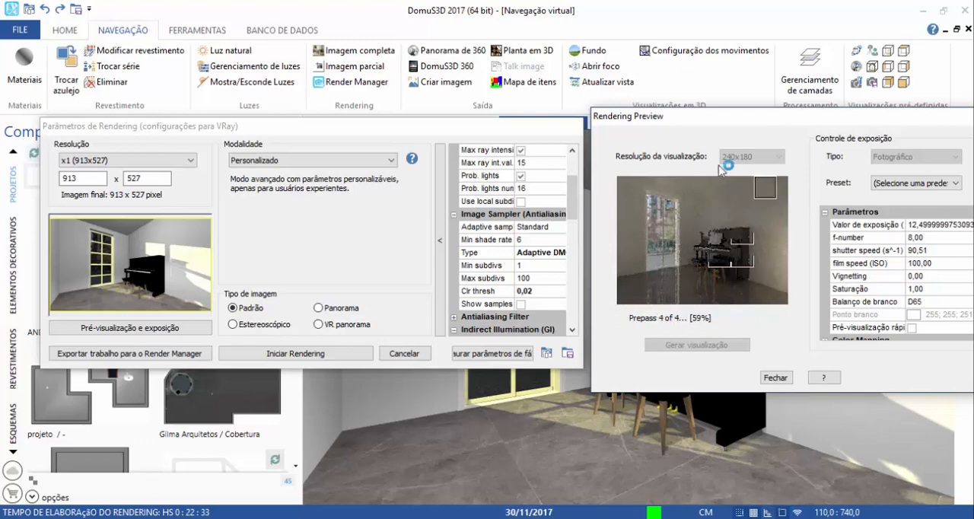
drag(705, 126, 457, 106)
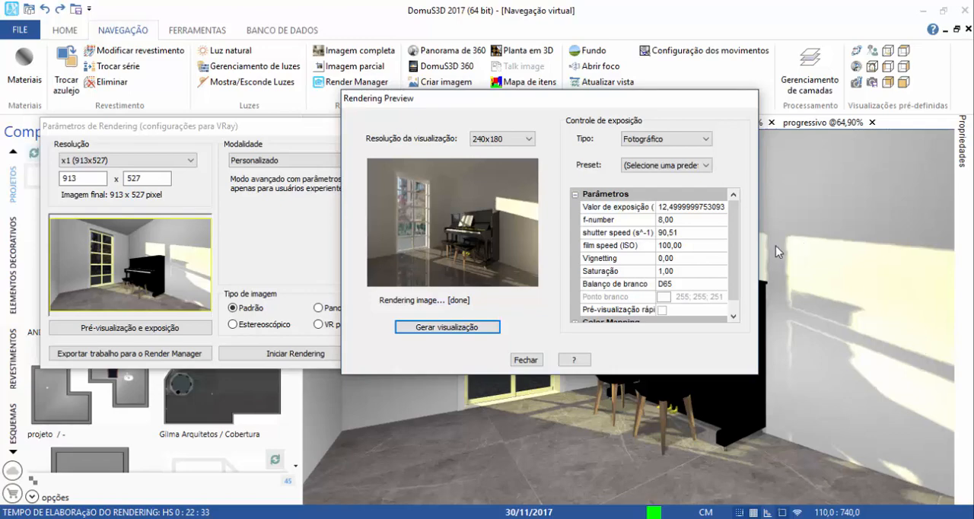
click(620, 207)
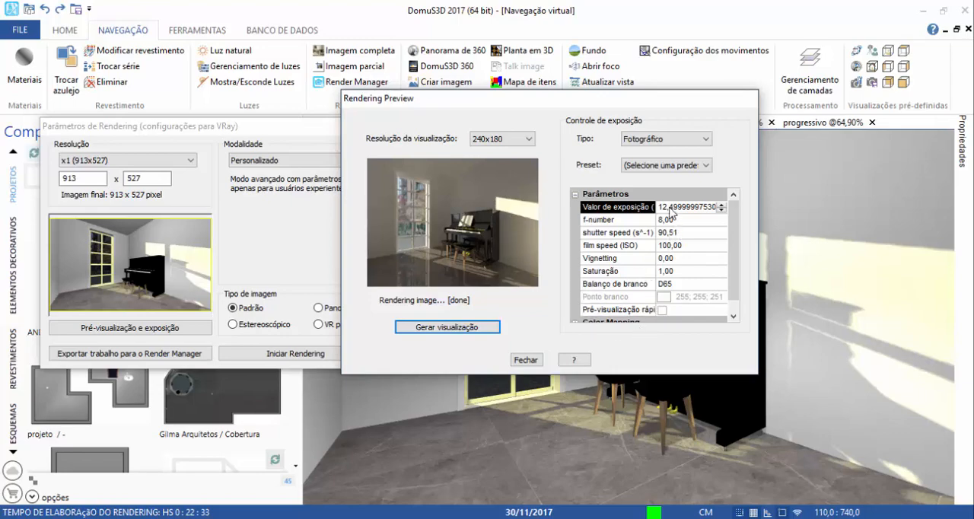
click(670, 208)
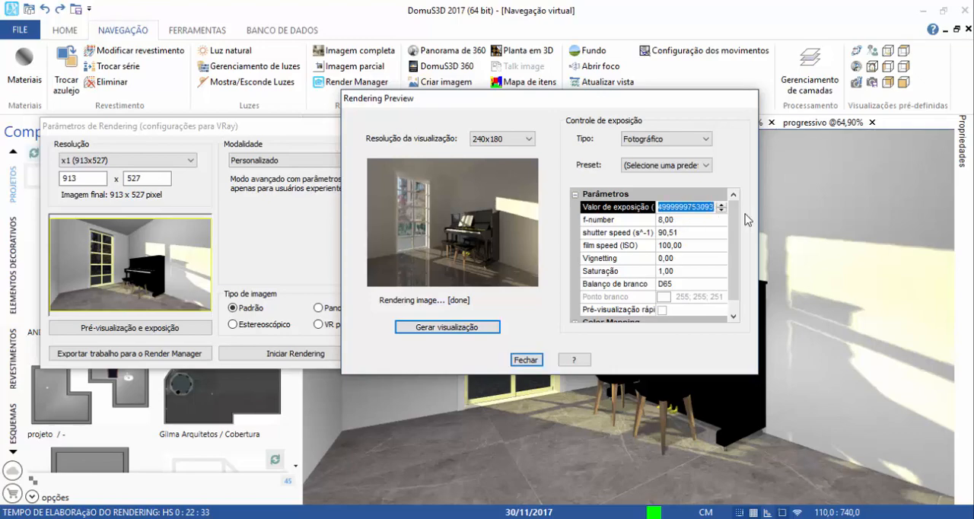
text(00)
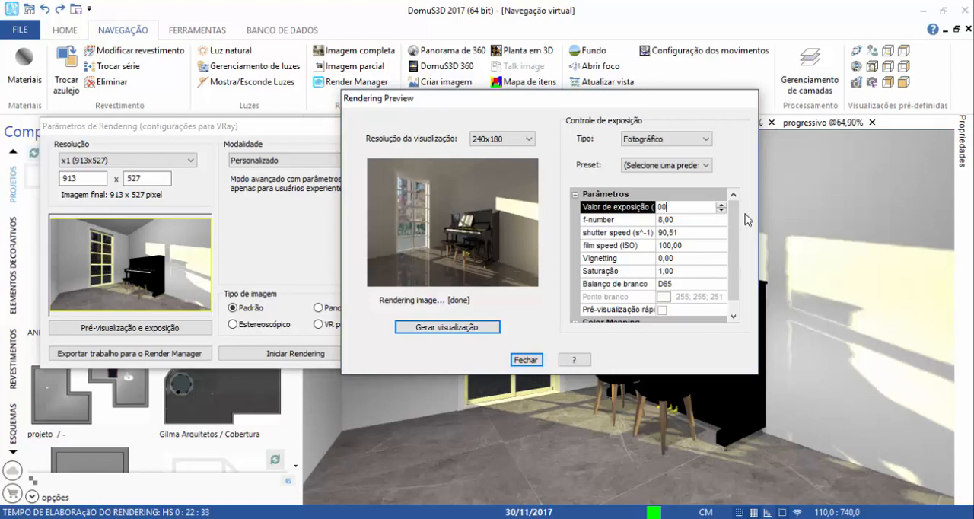
key(Return)
click(426, 328)
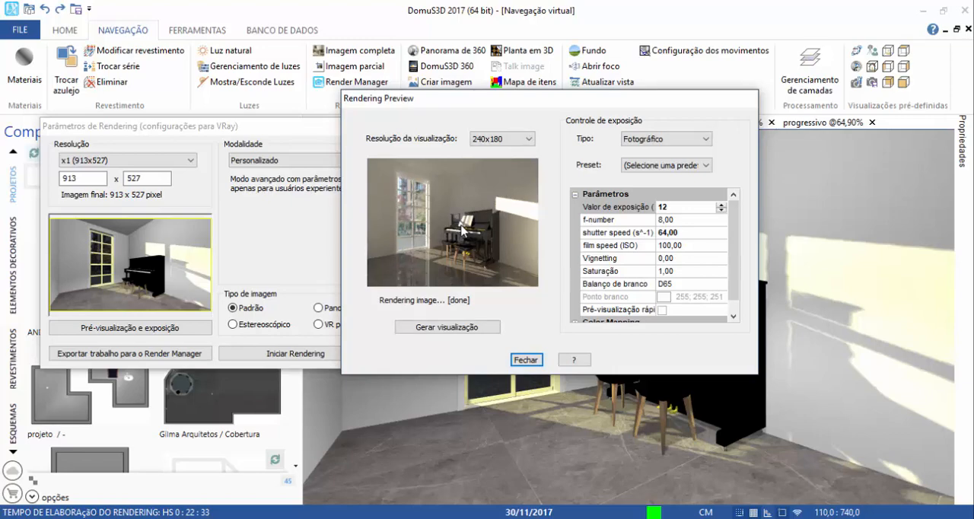
Try an f-number of 9 in the photographic exposure parameters, and return it to 8.
click(600, 222)
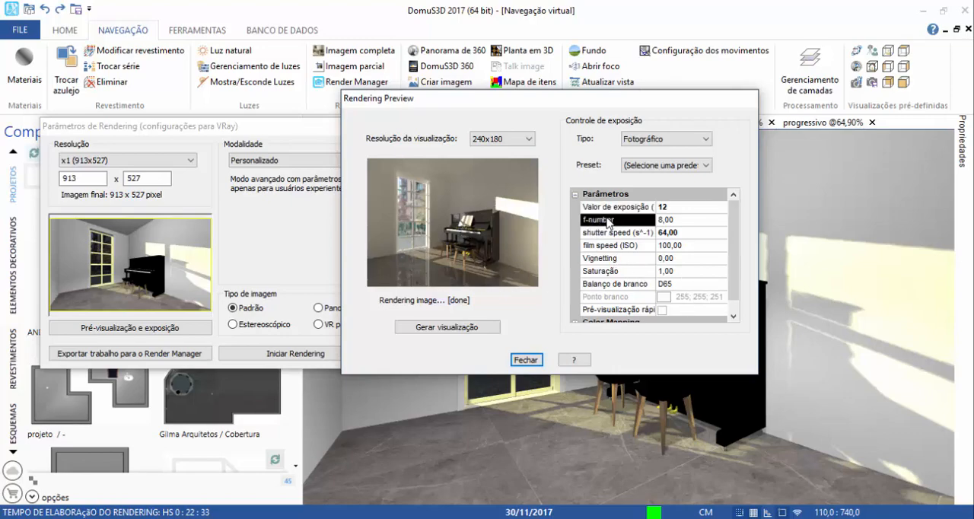
click(683, 223)
text(9)
key(Return)
key(BackSpace)
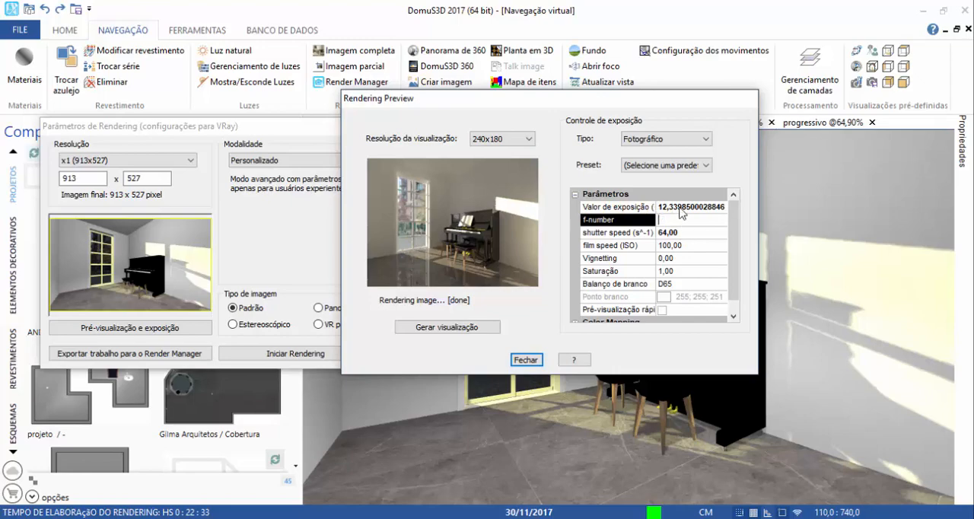
text(8)
click(676, 233)
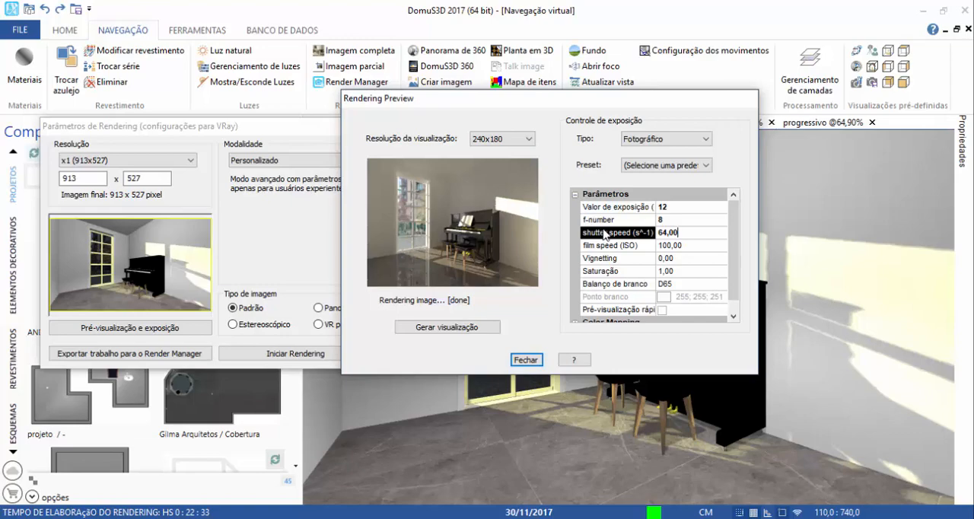
Try a Saturação of 0 in the preview, and regenerate it with Saturação back at 1,00.
click(631, 249)
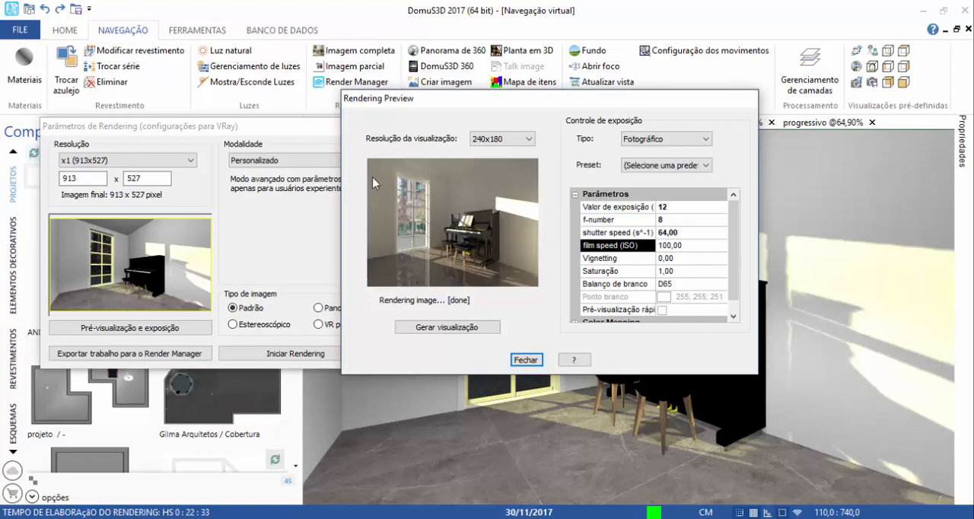
click(586, 259)
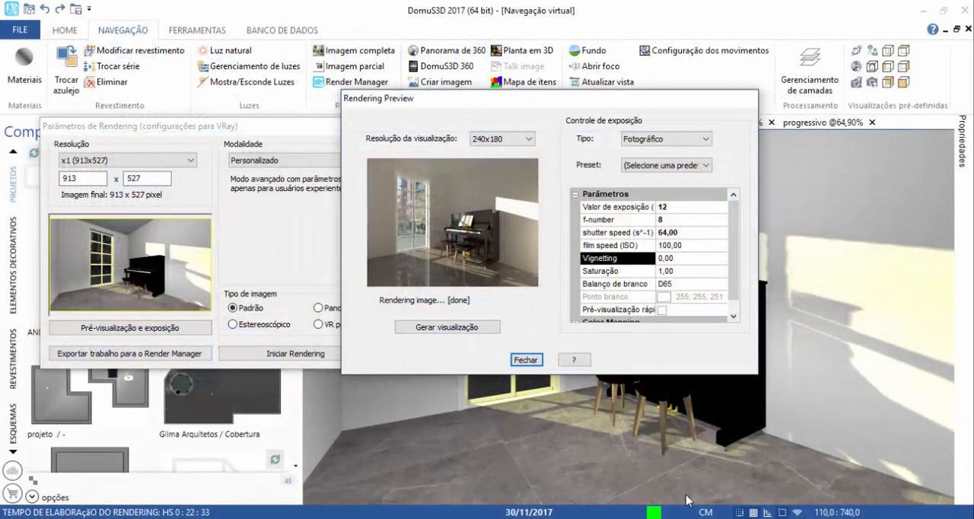
click(628, 274)
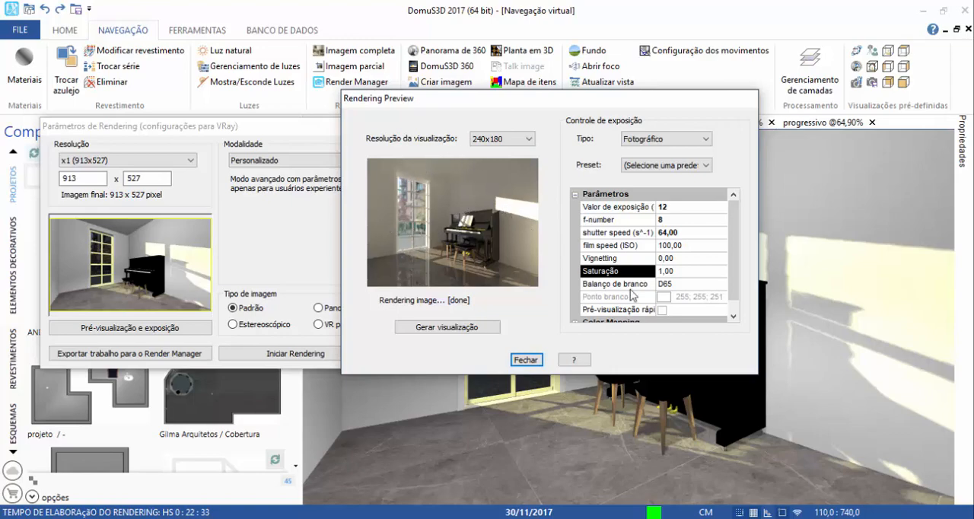
double_click(680, 272)
text(0)
click(467, 321)
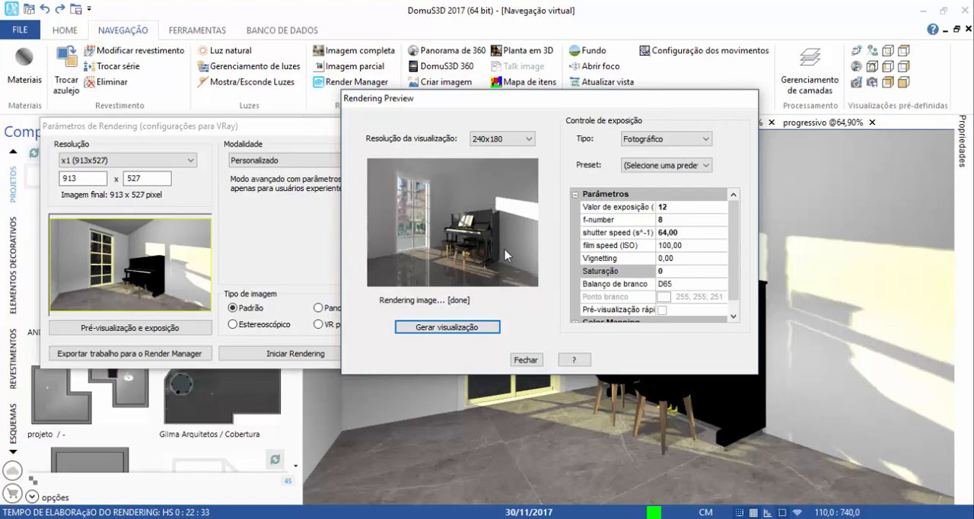
click(662, 273)
text(1,0)
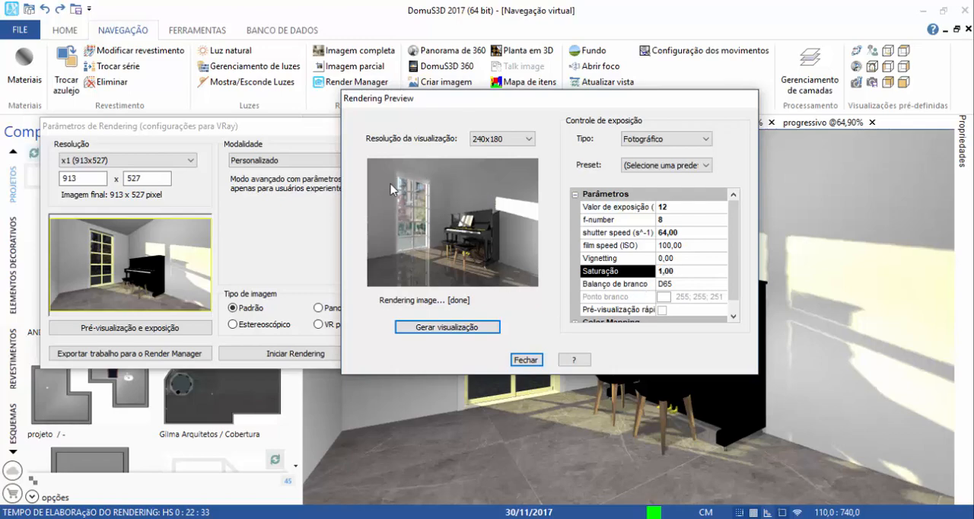
click(459, 329)
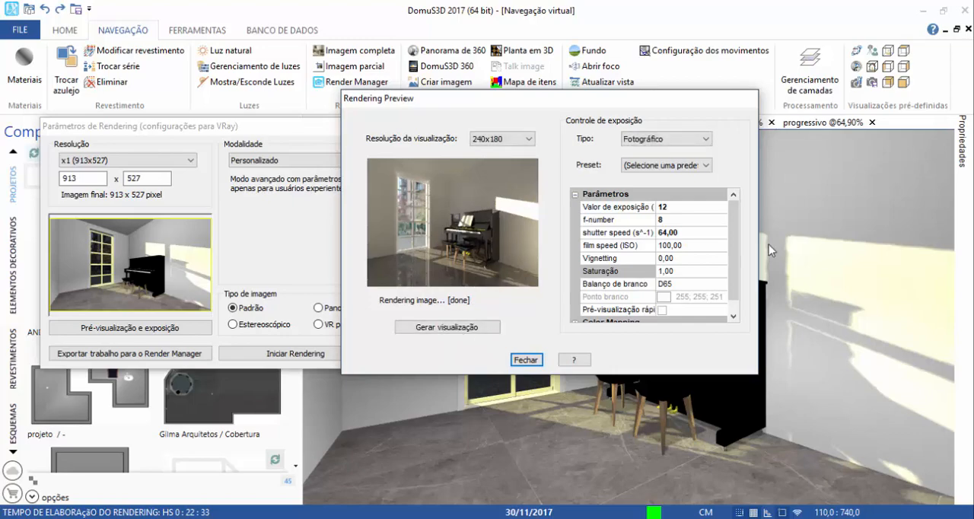
Go through the remaining exposure parameters and expand the Color Mapping group.
click(641, 287)
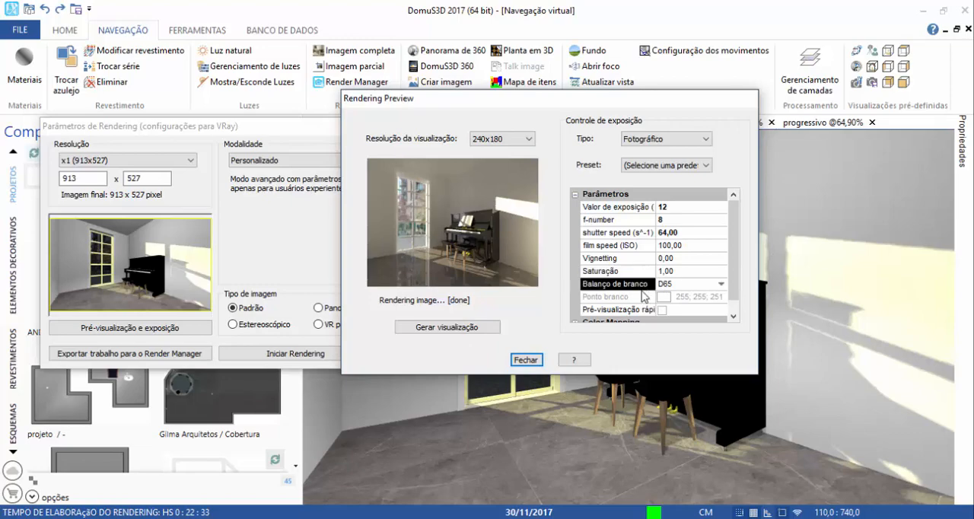
click(618, 310)
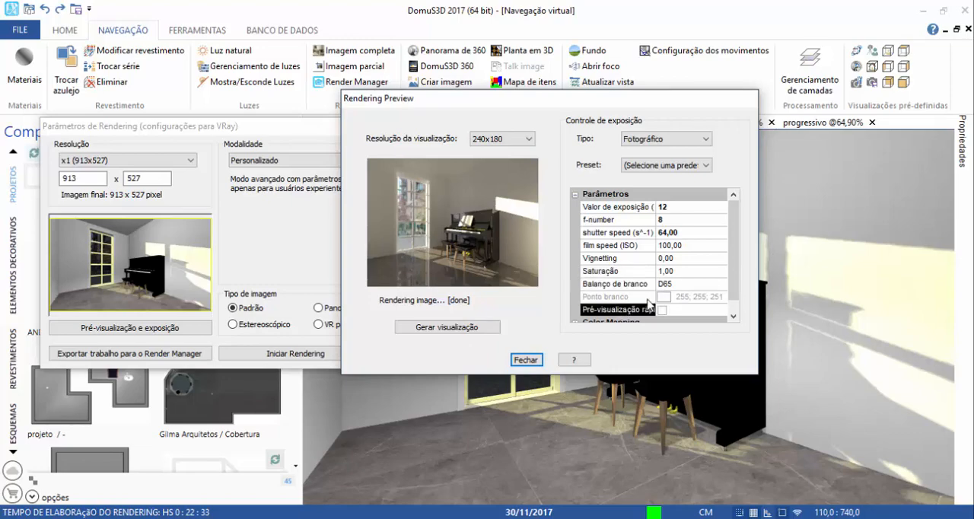
scroll(648, 303, down, 1)
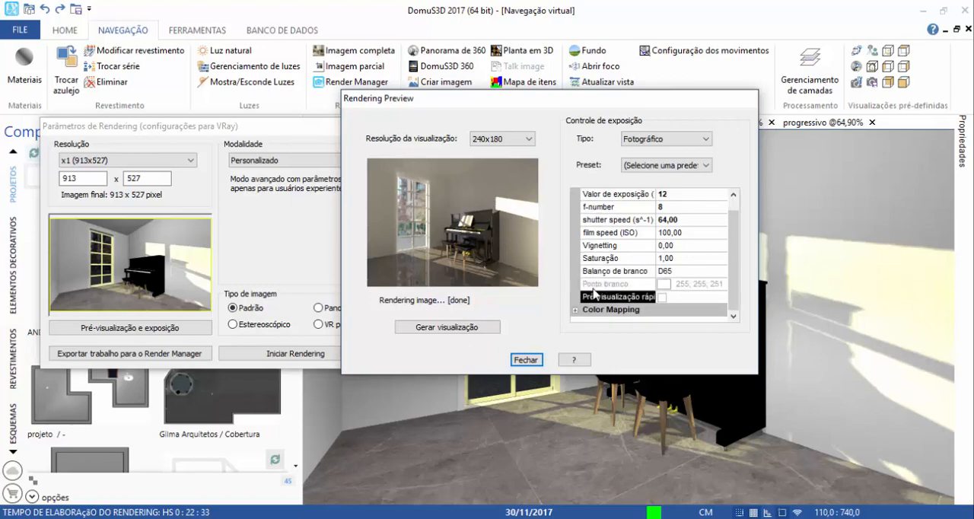
click(579, 312)
click(575, 310)
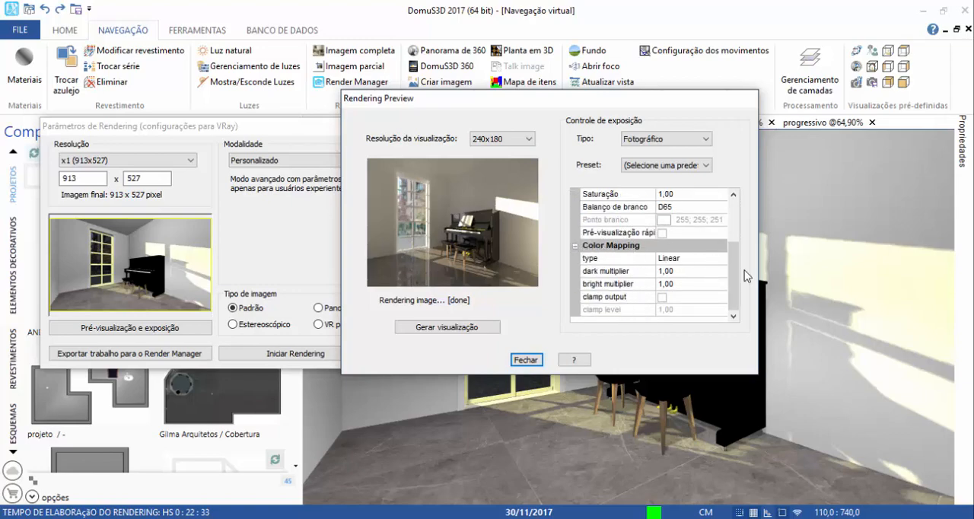
Try the Exponential type for Color Mapping, and return the type to Linear.
click(693, 259)
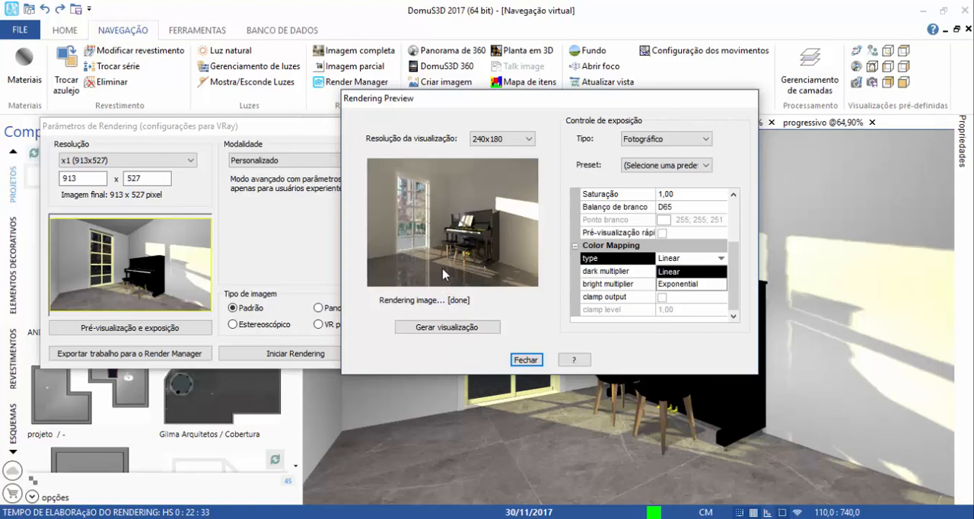
click(677, 284)
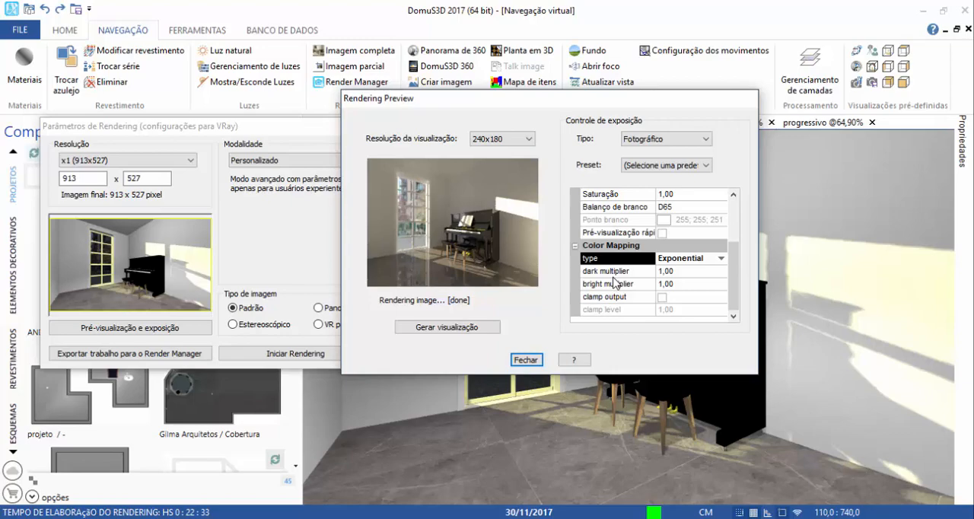
click(708, 259)
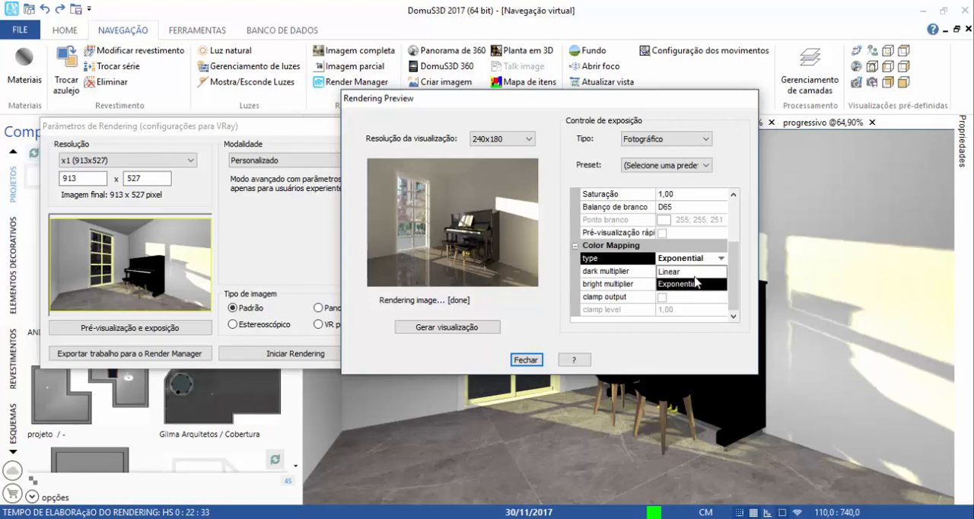
click(685, 284)
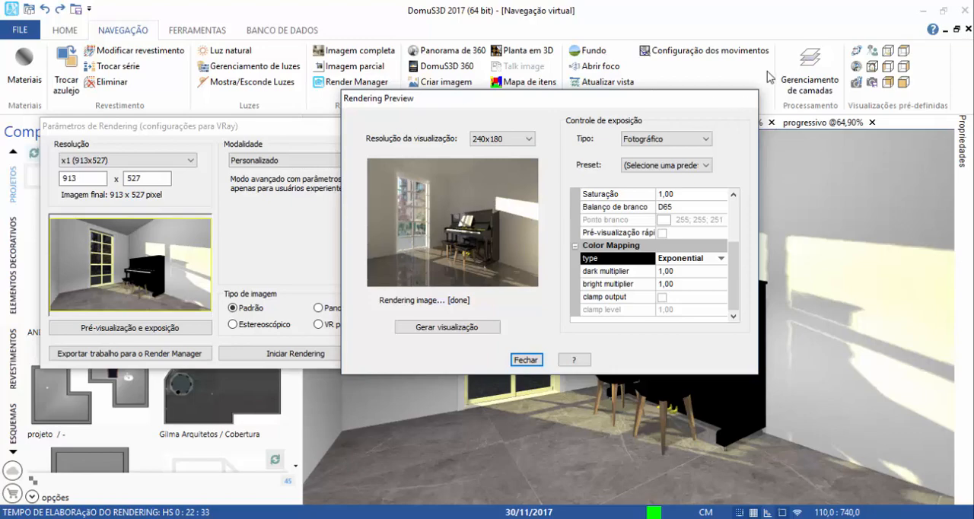
click(683, 260)
click(674, 271)
Set the Color Mapping dark multiplier to 1,2 and regenerate the preview.
click(644, 273)
click(667, 271)
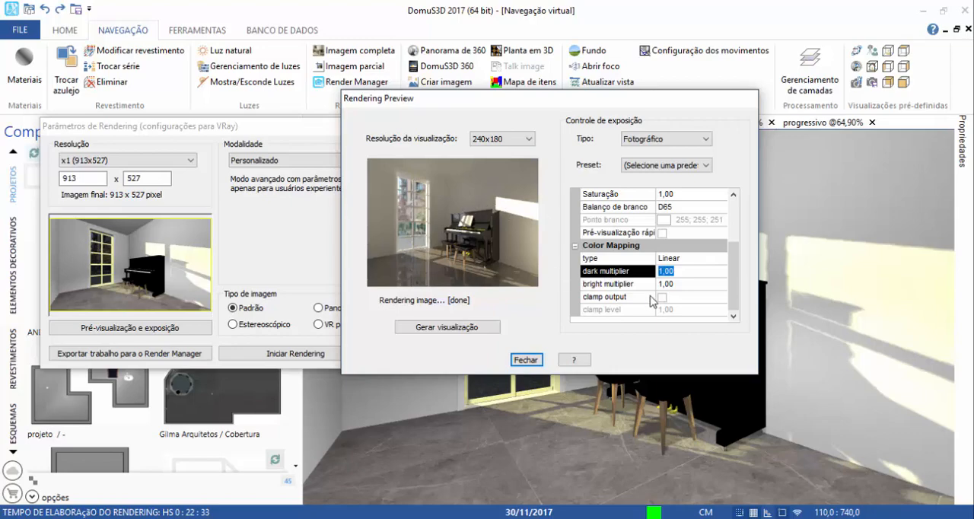
text(1,2)
click(465, 329)
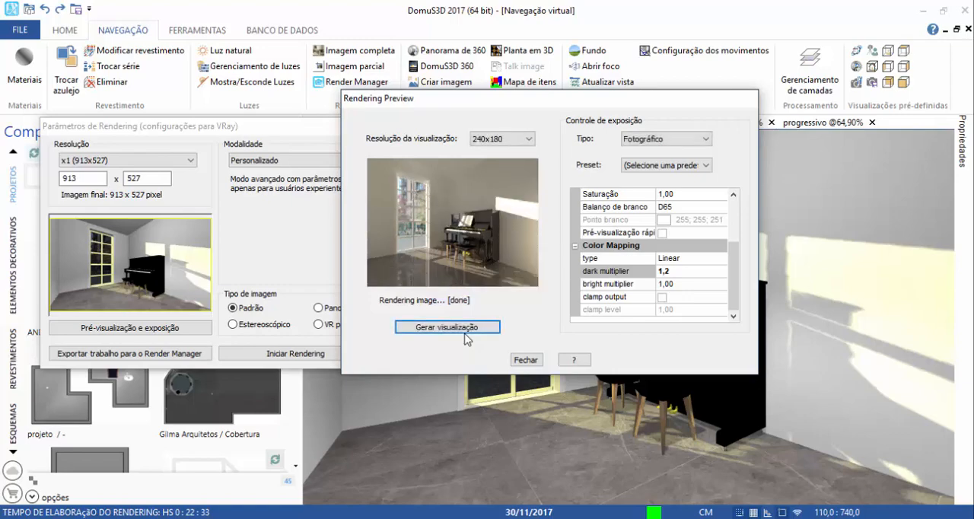
Set the Color Mapping bright multiplier to 0,67 and regenerate the preview.
click(632, 285)
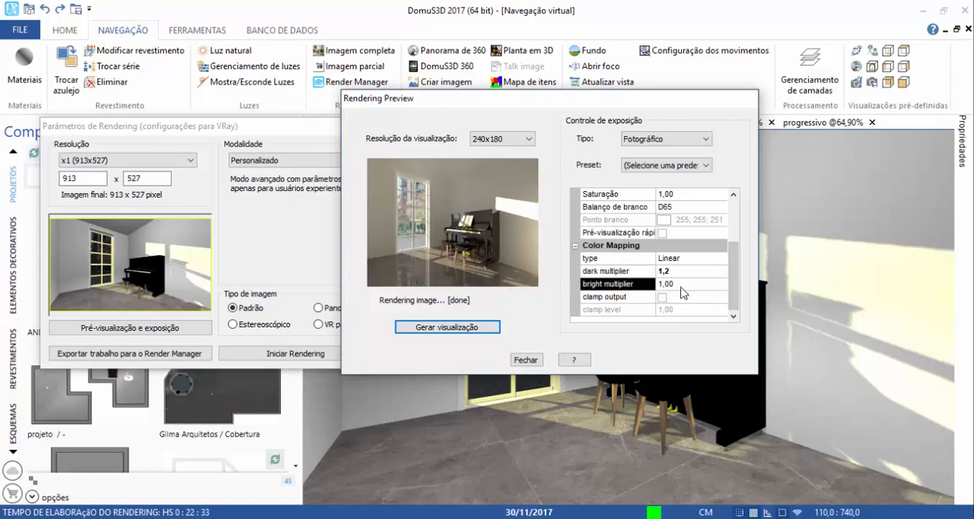
click(660, 284)
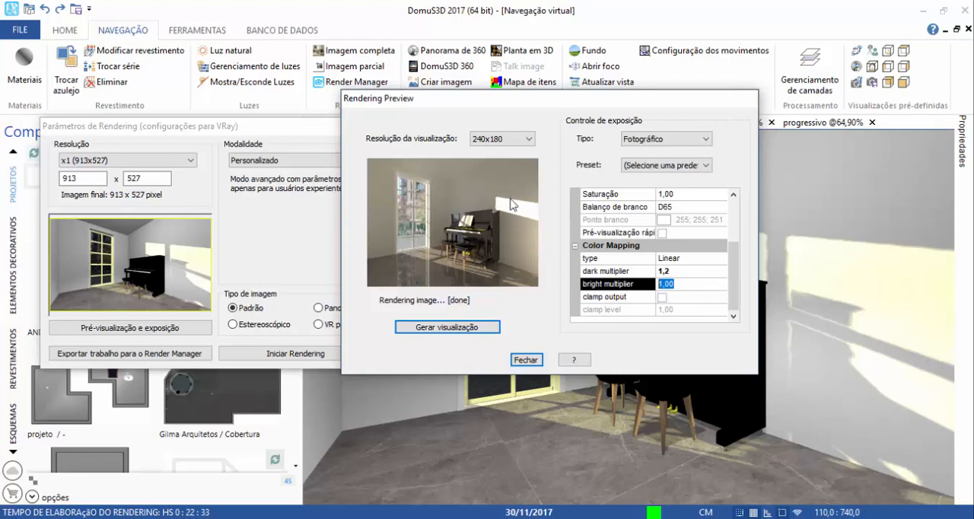
text(0,67)
click(411, 328)
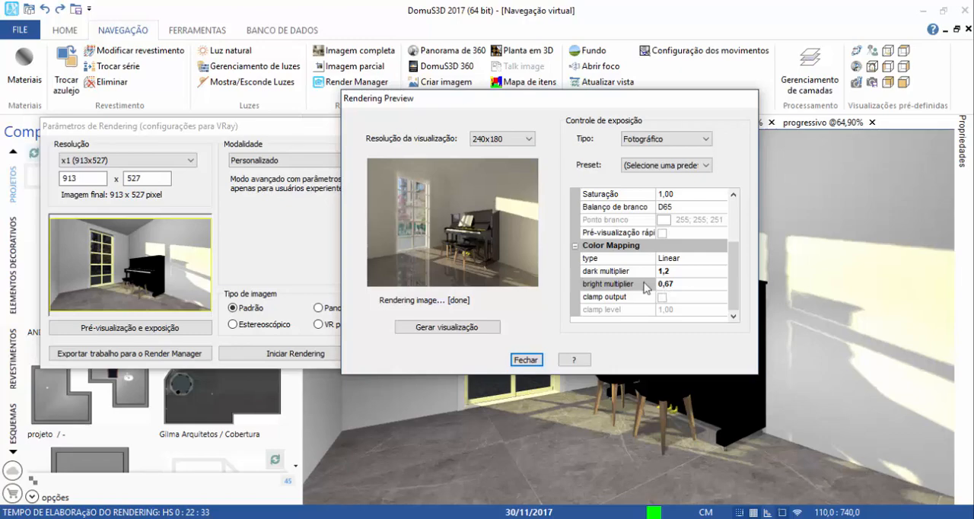
click(621, 286)
click(615, 272)
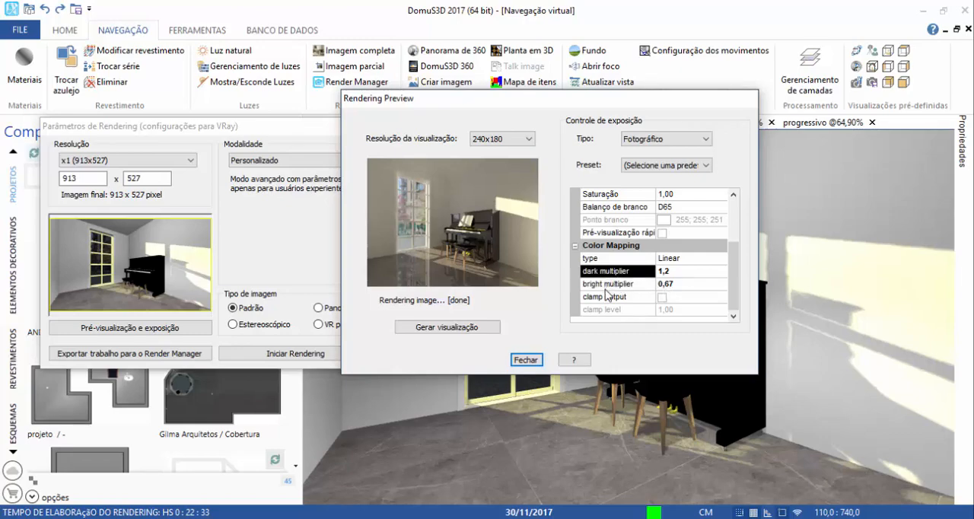
click(606, 286)
click(607, 272)
click(610, 285)
click(612, 273)
click(612, 288)
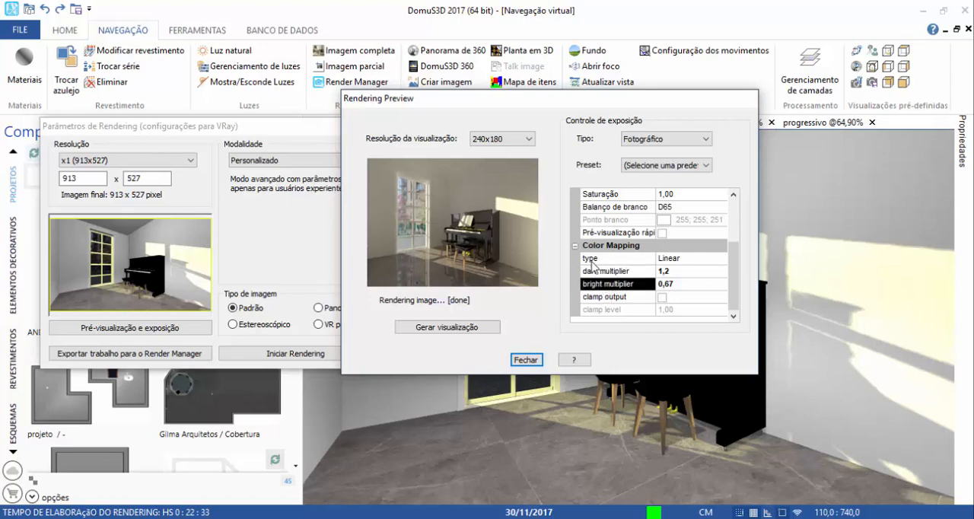
Turn on clamp output in the Color Mapping parameters and close the rendering preview.
click(662, 297)
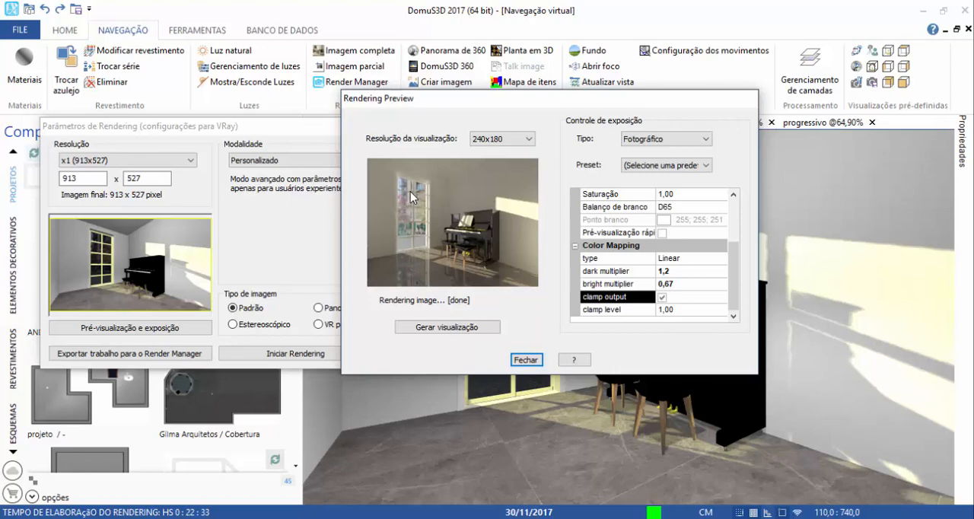
click(680, 311)
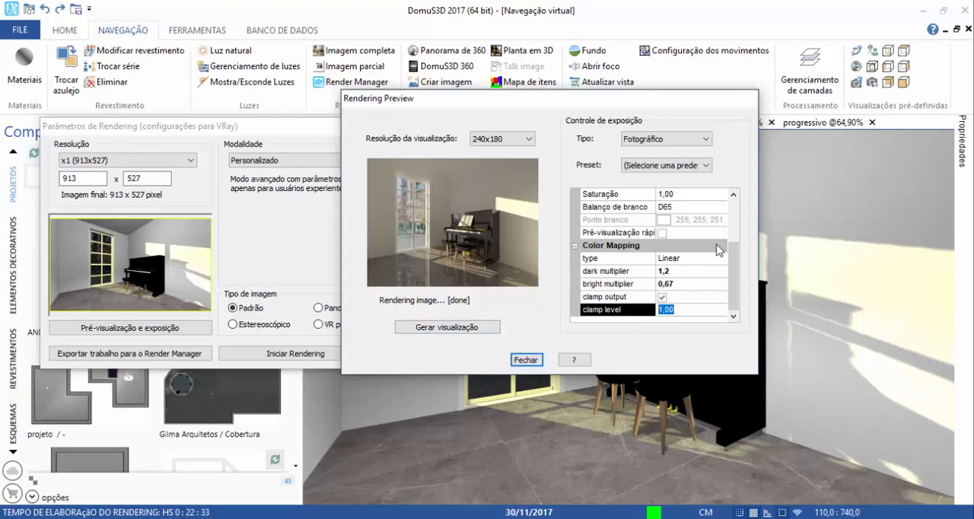
click(525, 360)
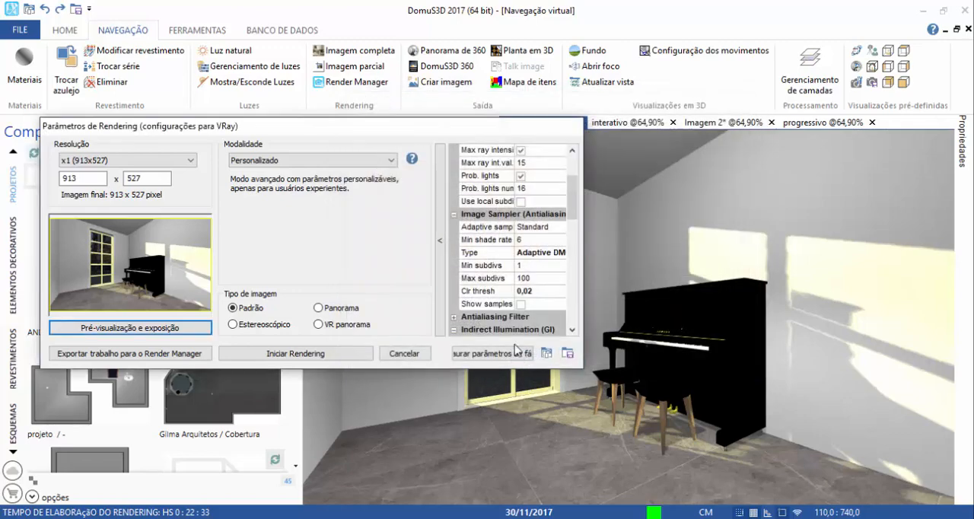
Start the 913x527 rendering and move the Classificação de imagem dialog clear of the denoised image.
click(295, 353)
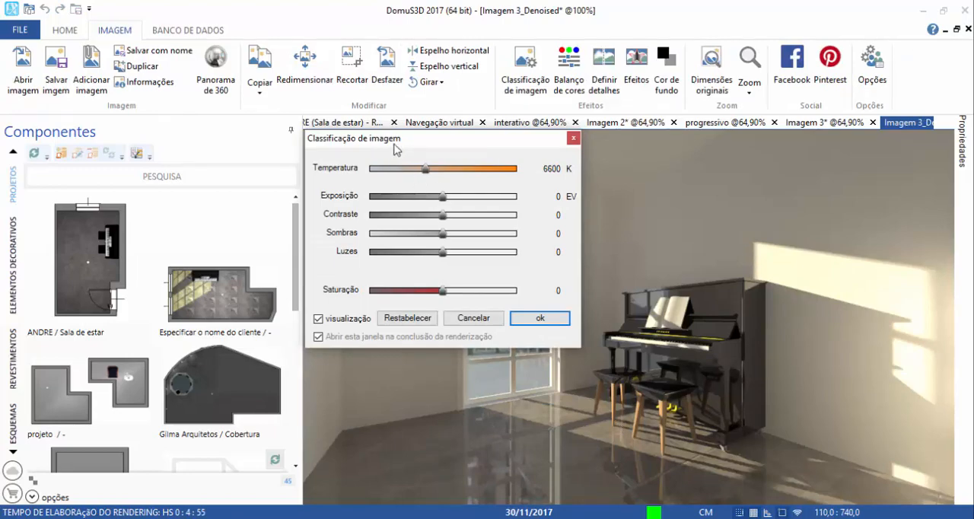
drag(393, 144, 143, 132)
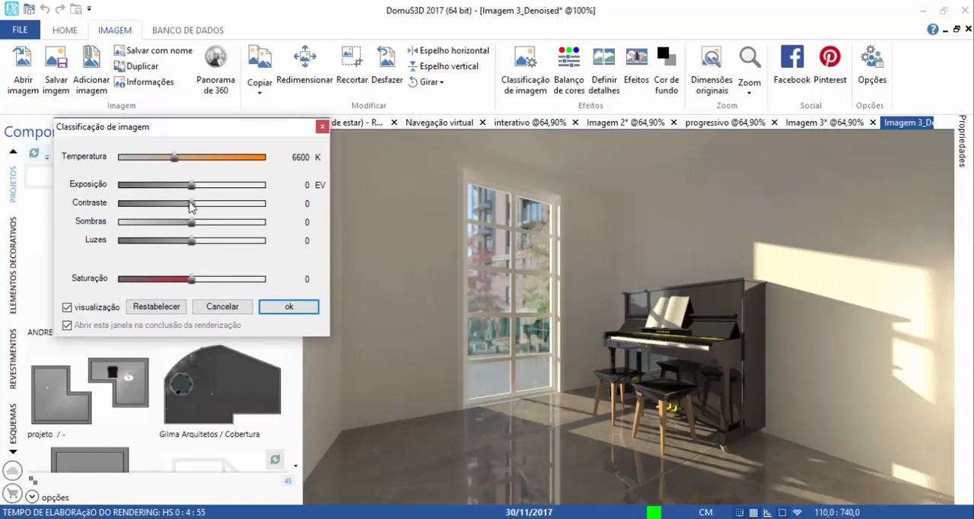
Try a contrast of -30 on the denoised image and restore the default image adjustments.
drag(190, 202, 168, 204)
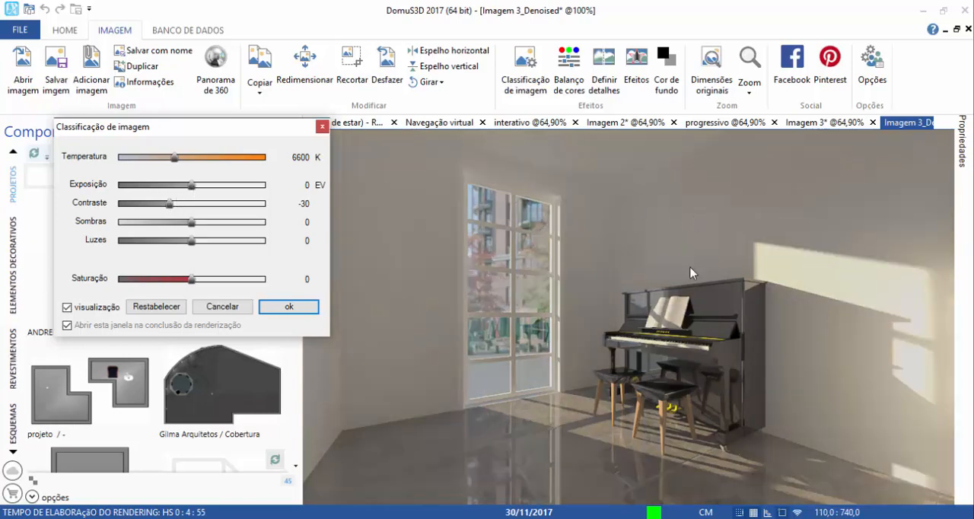
drag(169, 204, 189, 204)
click(157, 306)
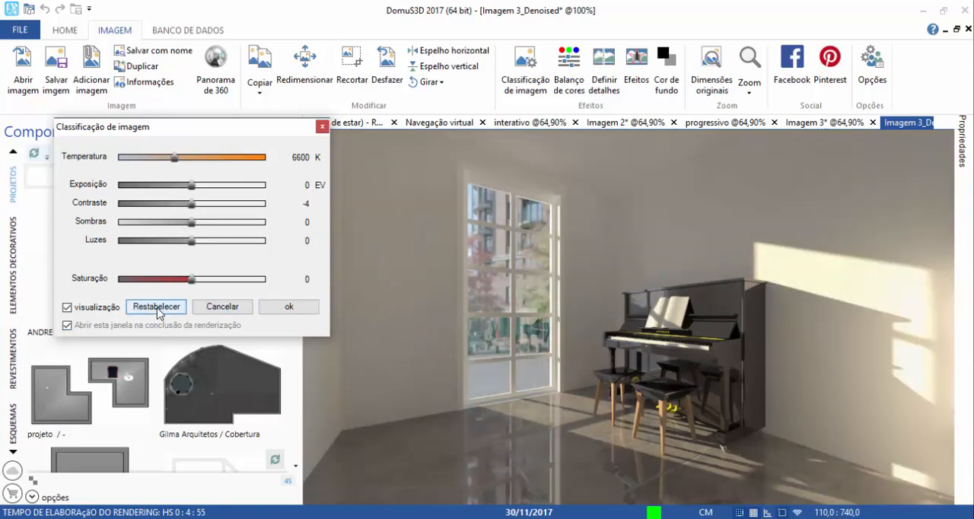
Dismiss the Classificação de imagem dialog and save the denoised image to the desktop as a JPEG named dmc.
click(322, 126)
click(148, 51)
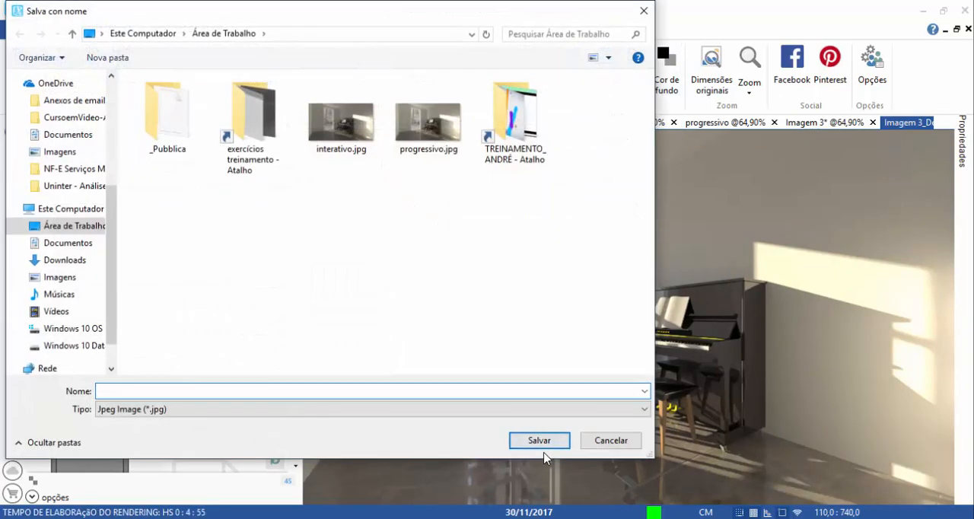
text(dmc)
click(544, 448)
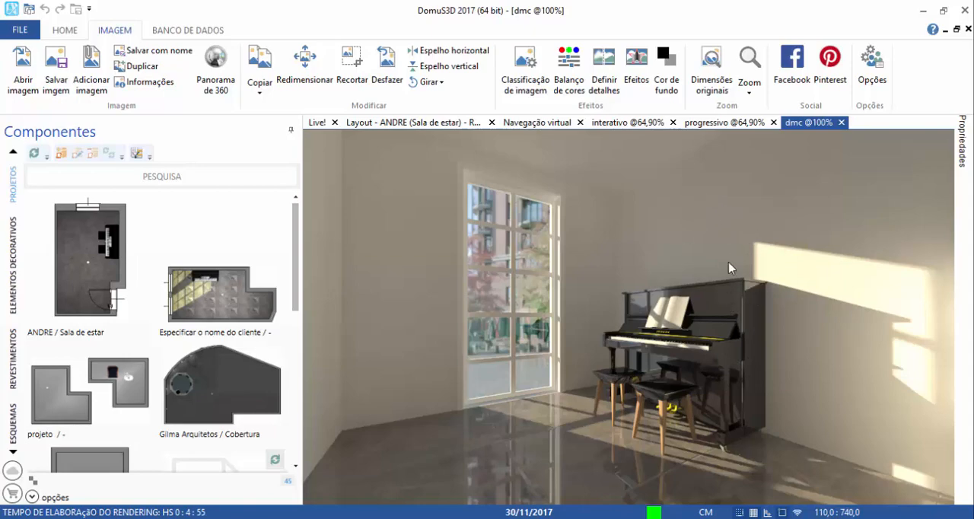
Compare the interativo, progressivo and dmc renderings, examining differences in lighting, reflections and shadows.
click(705, 127)
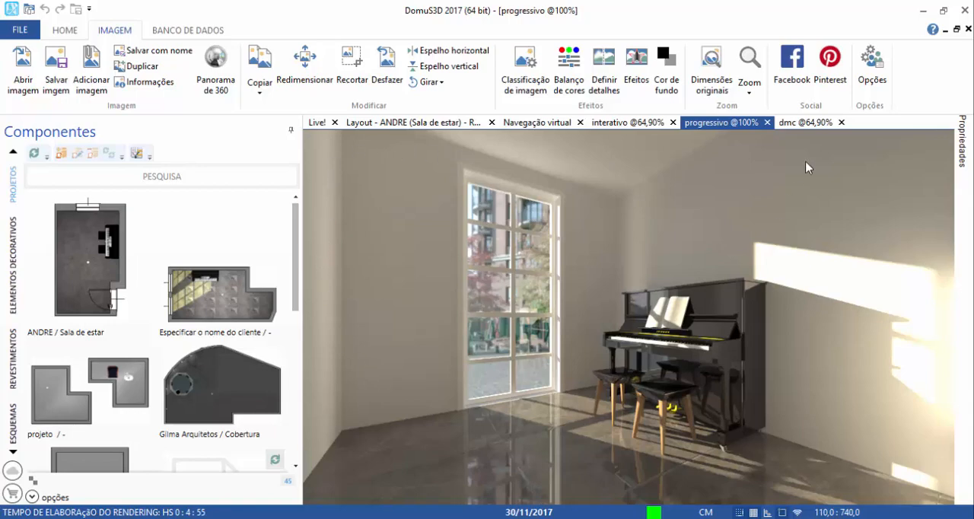
click(805, 122)
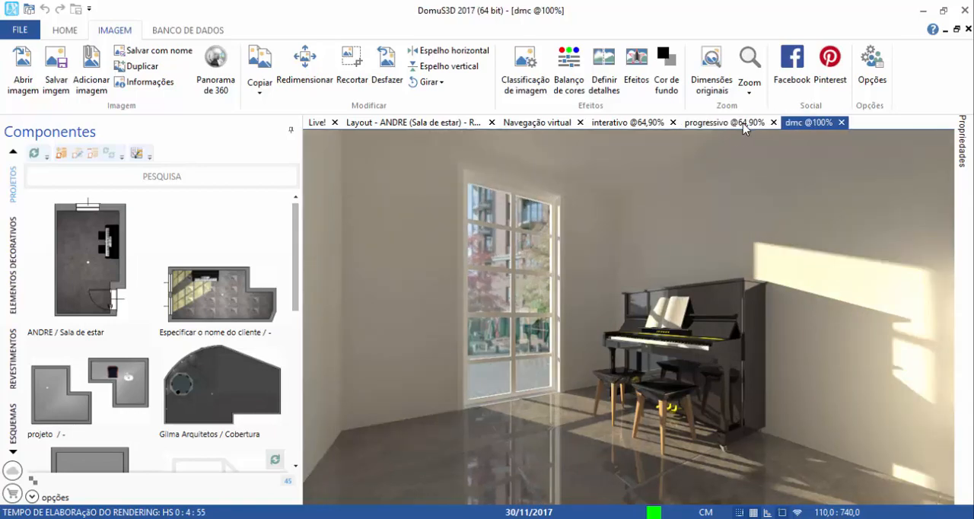
click(719, 123)
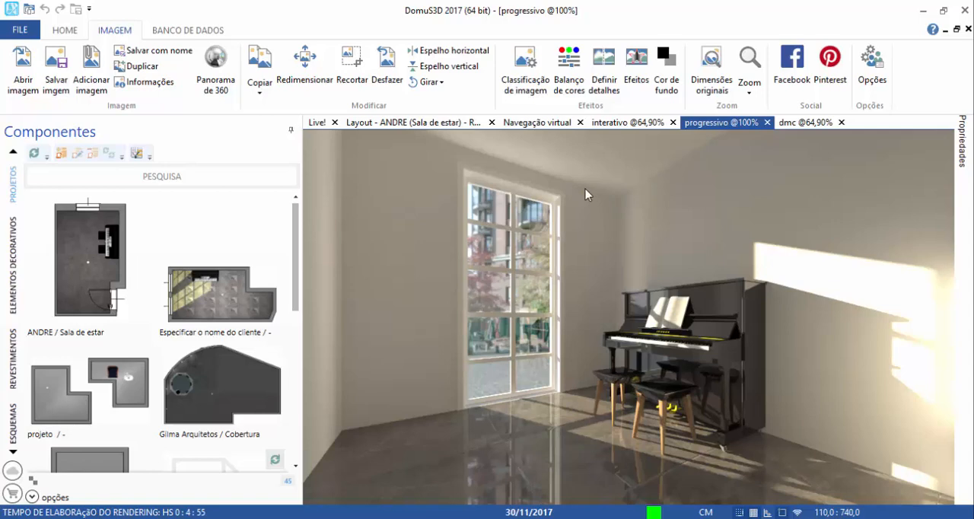
click(819, 128)
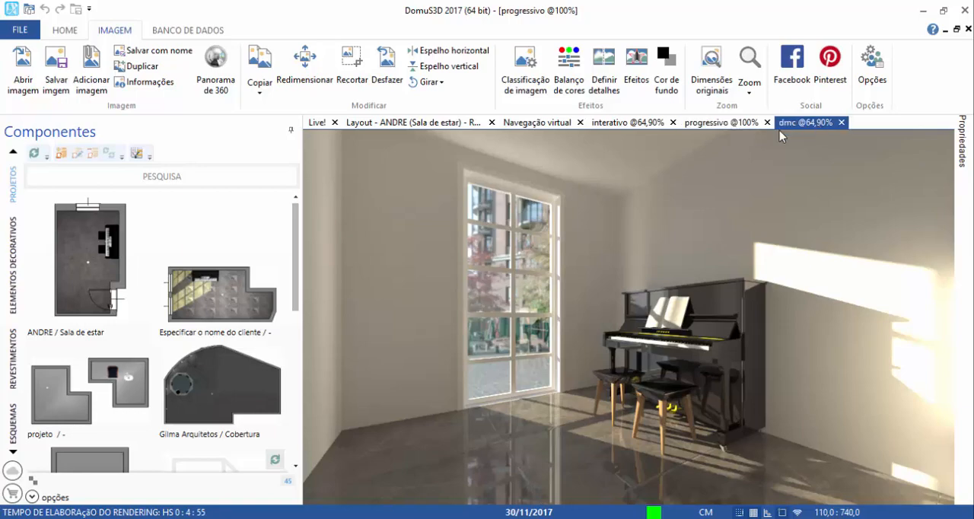
click(630, 124)
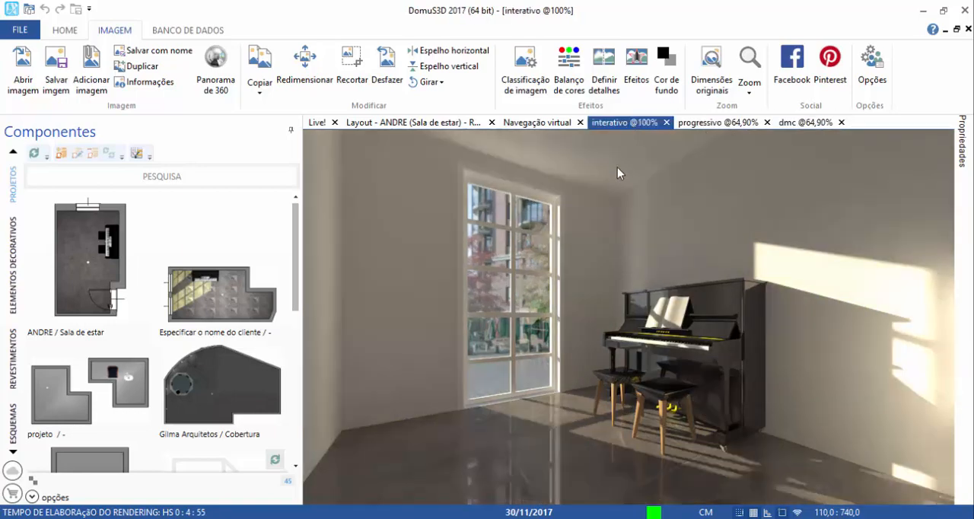
click(810, 124)
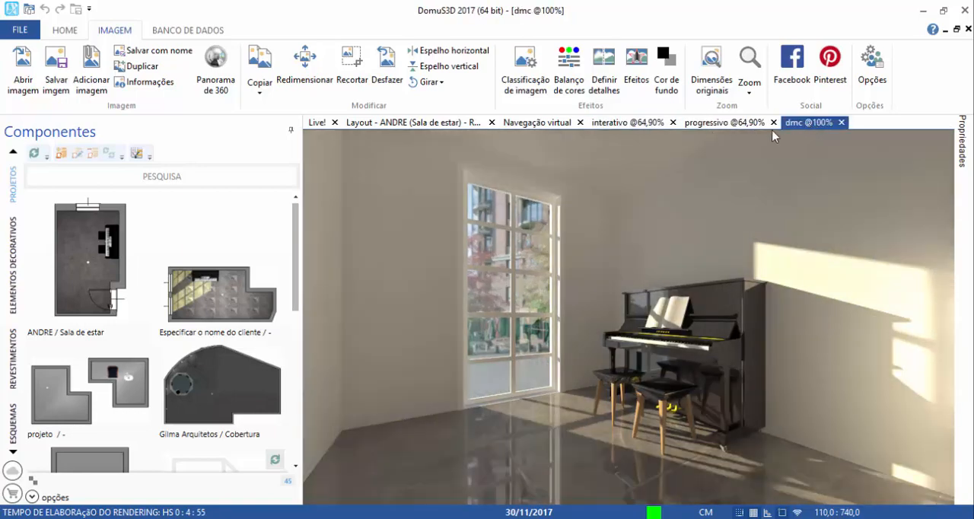
click(609, 129)
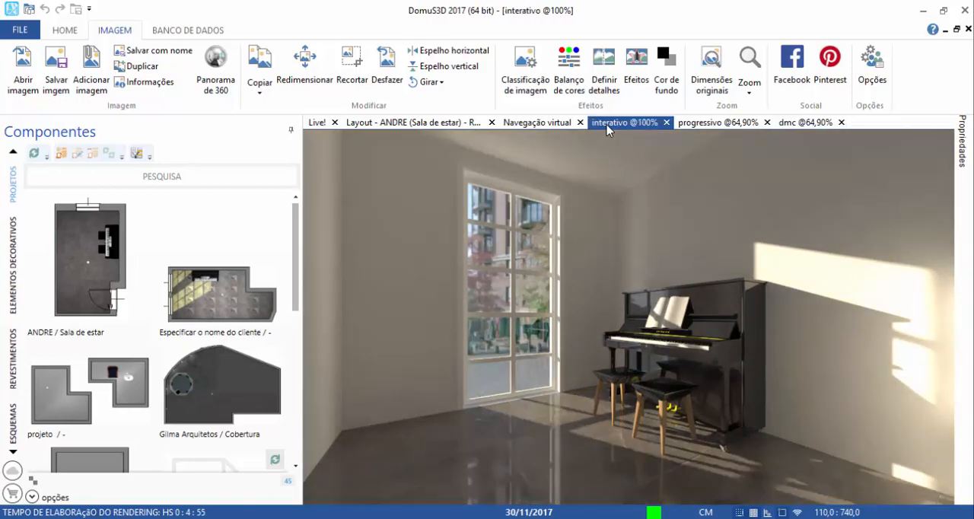
click(805, 124)
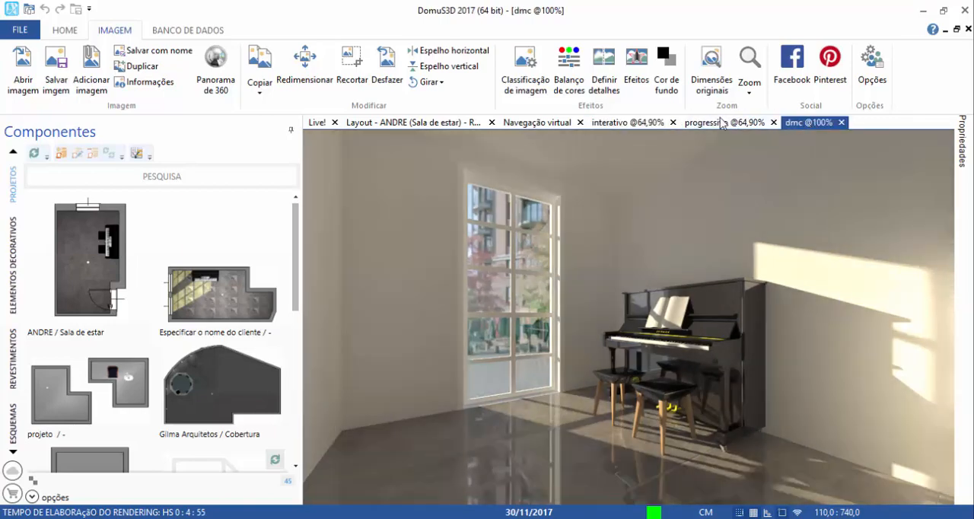
click(723, 123)
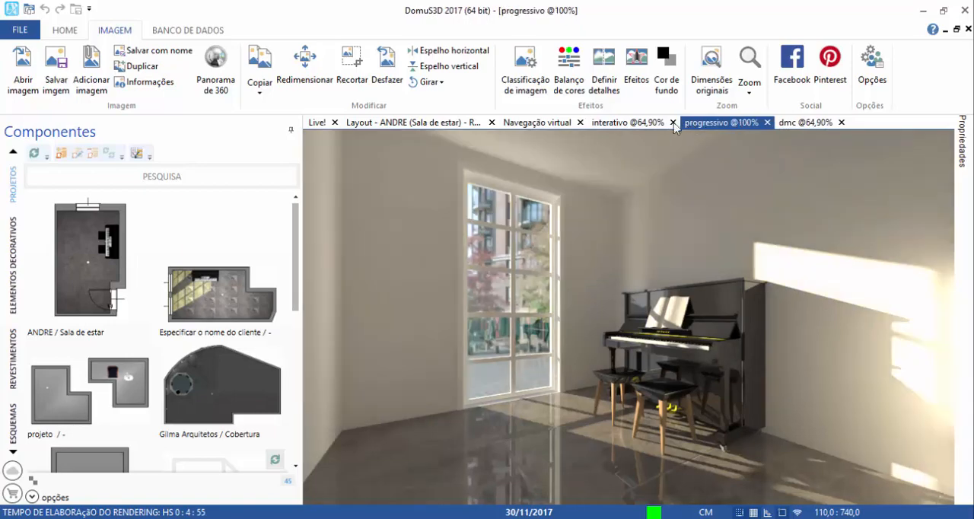
click(637, 124)
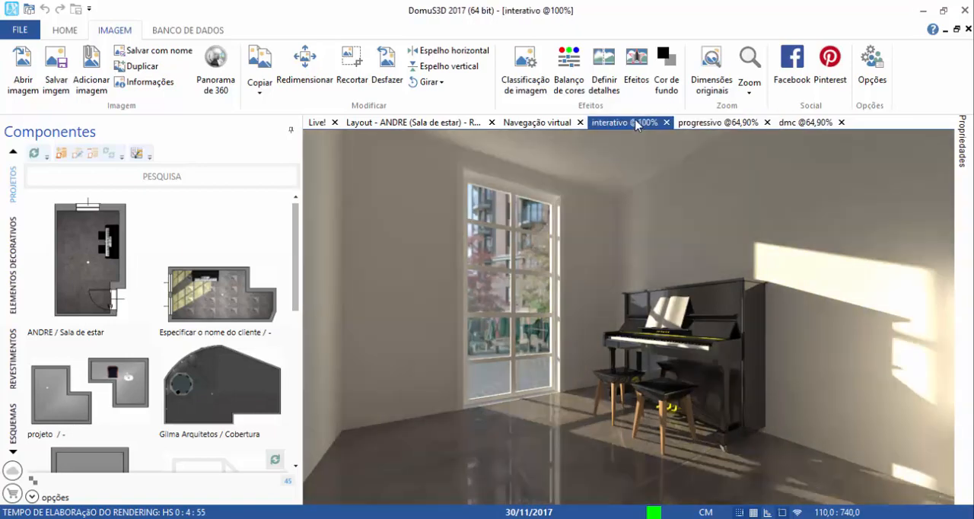
click(733, 124)
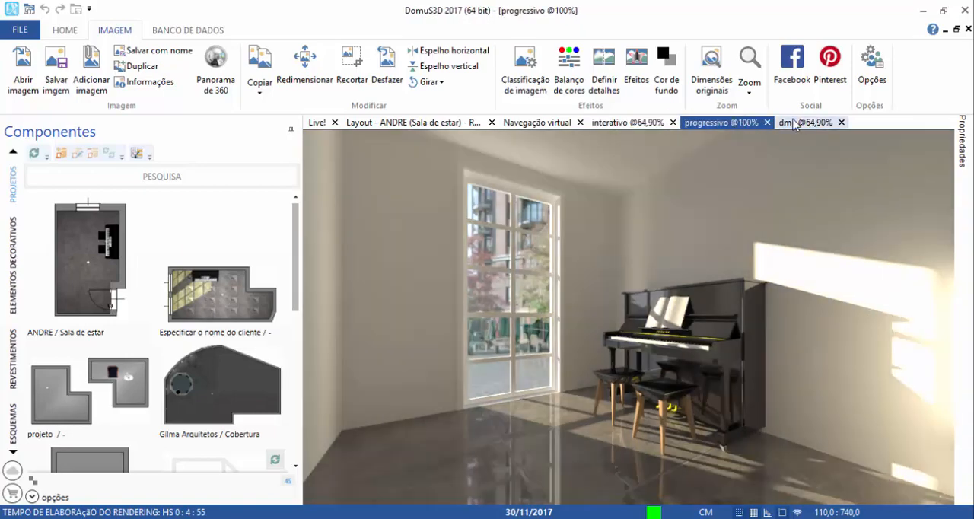
click(799, 124)
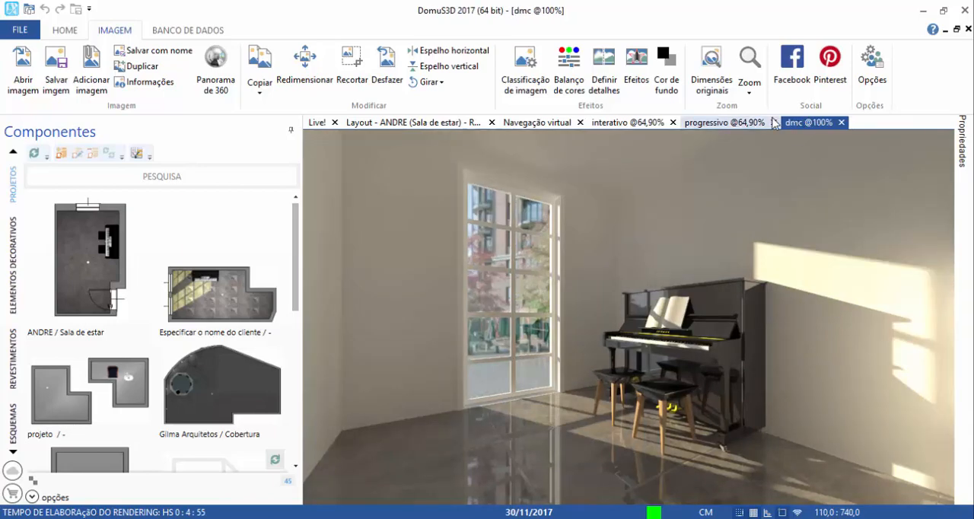